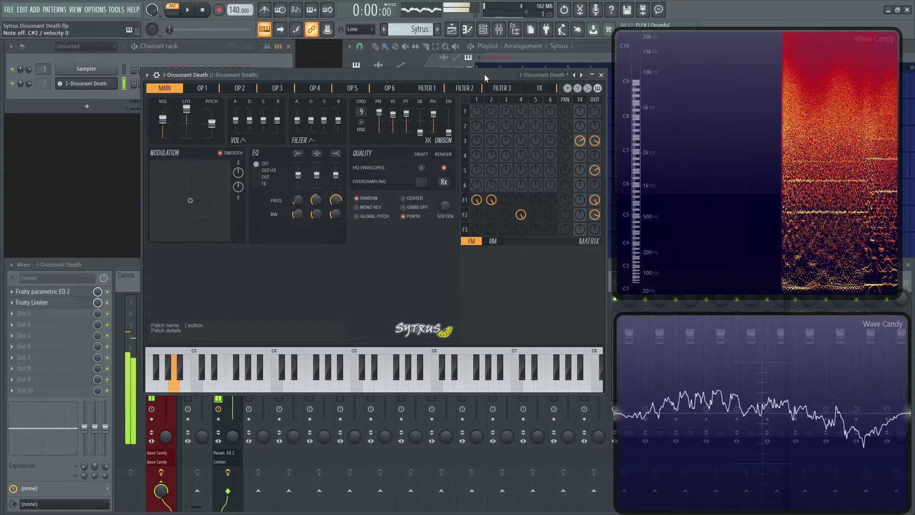
Step: Audition the J-Dissonant Death patch by playing a short run of low notes
key("h")
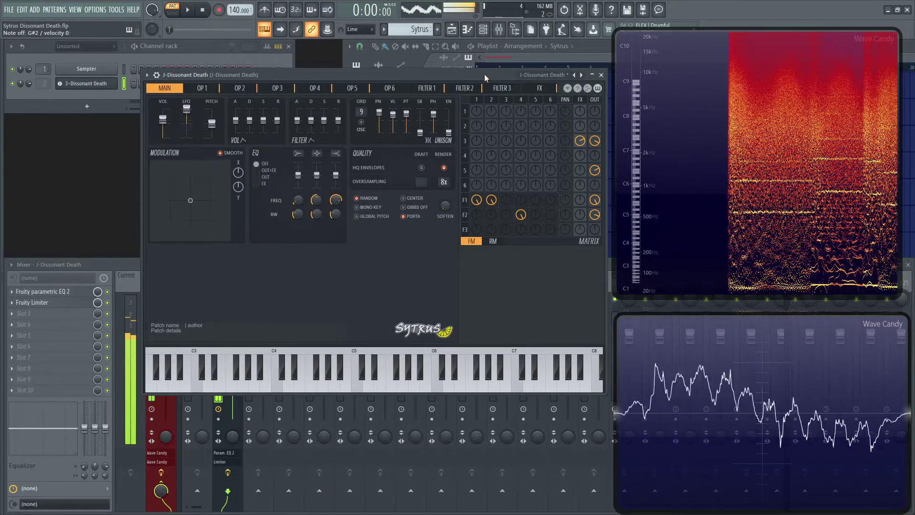
key("c")
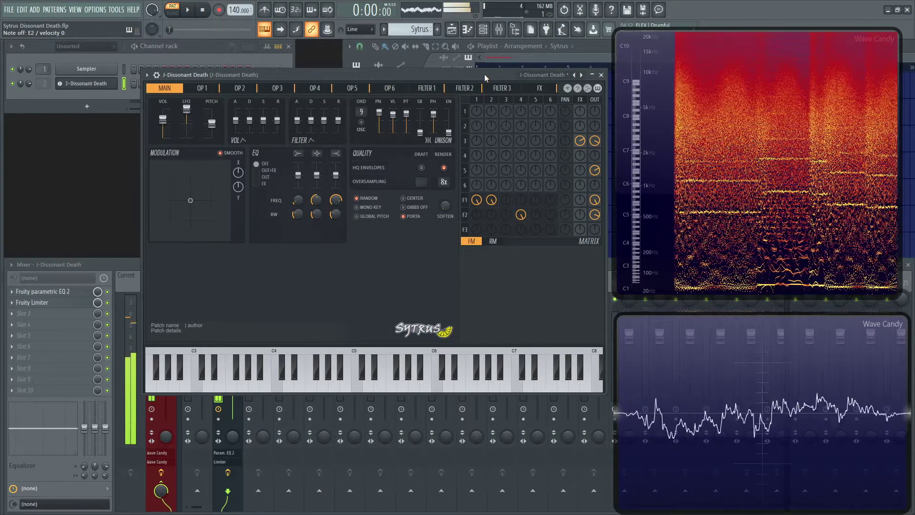
key("d")
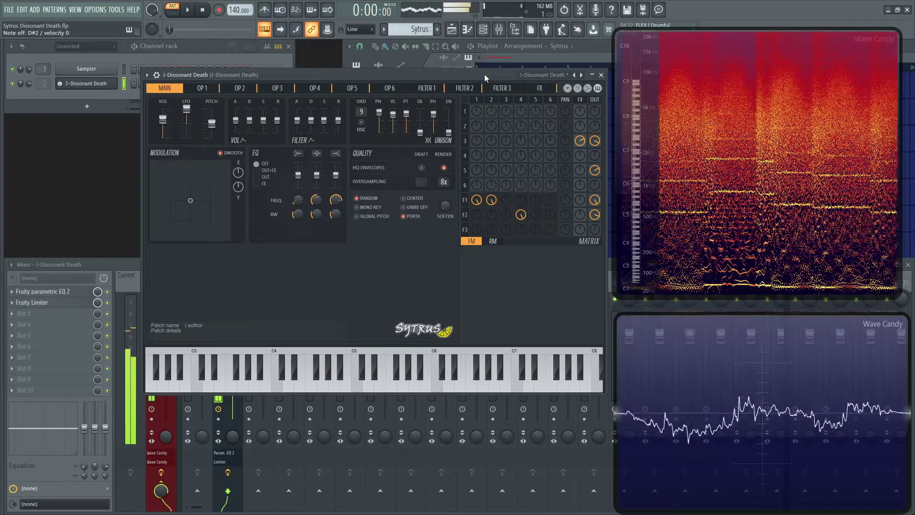
key("c")
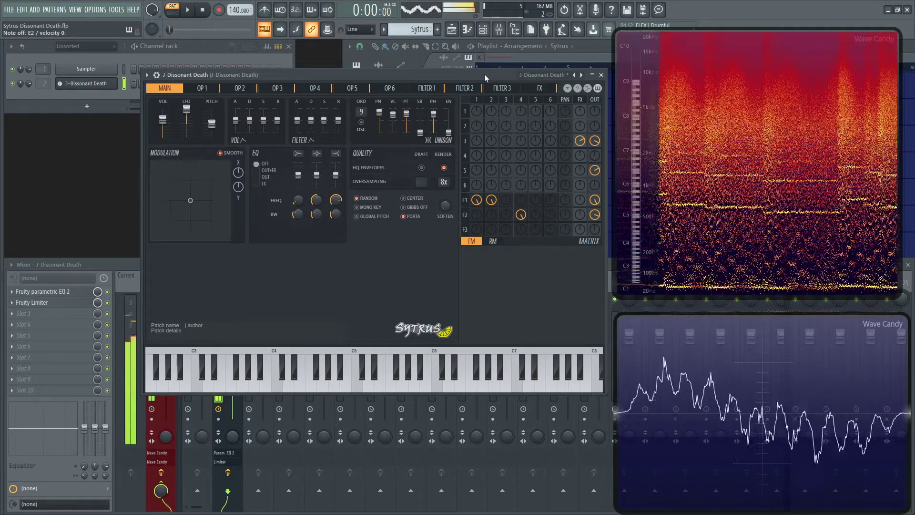
key("d")
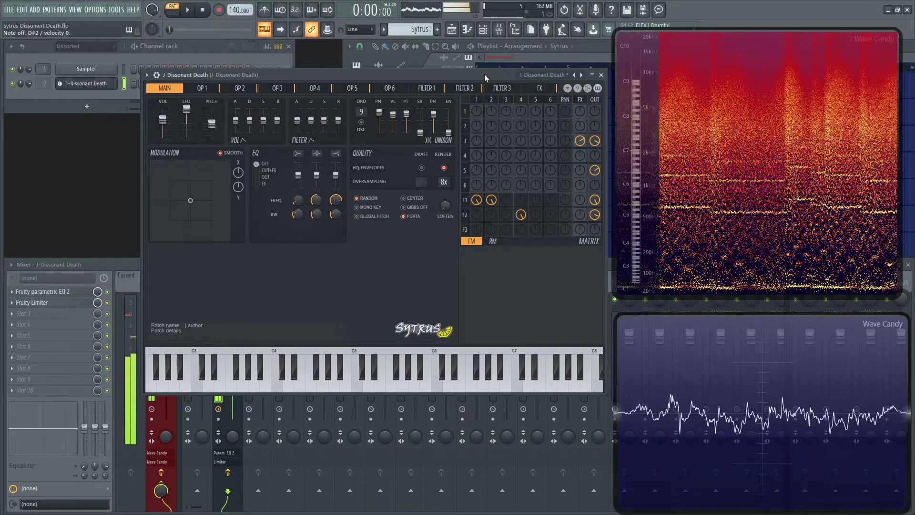
key("s")
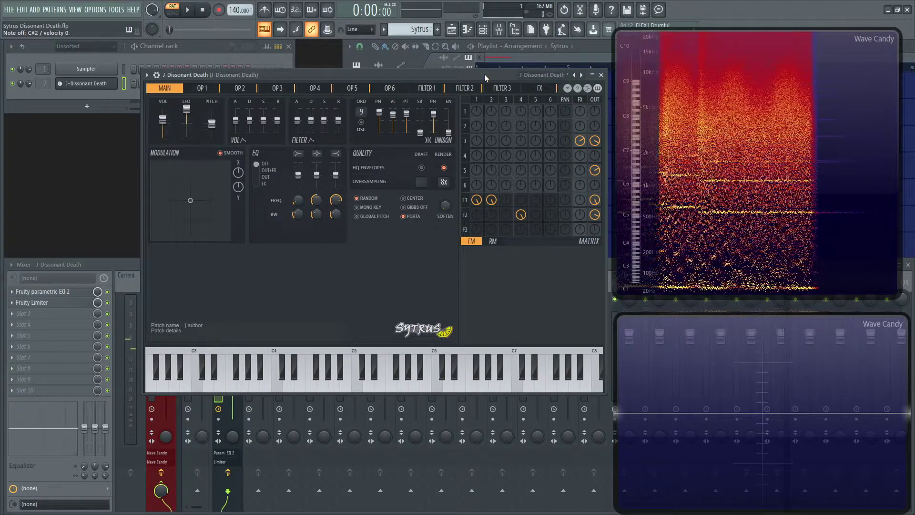
Step: Disable Fruity parametric EQ 2 on the J-Dissonant Death mixer track and inspect the Fruity Limiter's compressor settings
left_click_drag(349, 72, 404, 70)
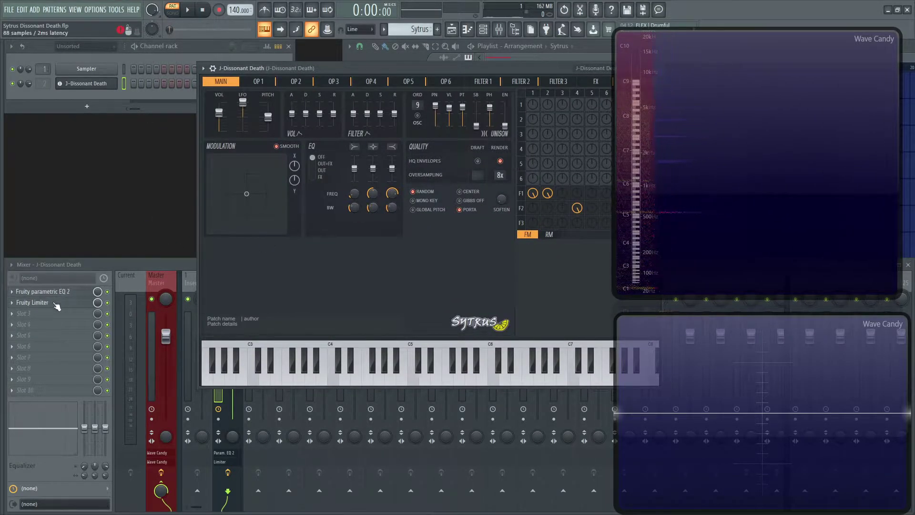
left_click(107, 291)
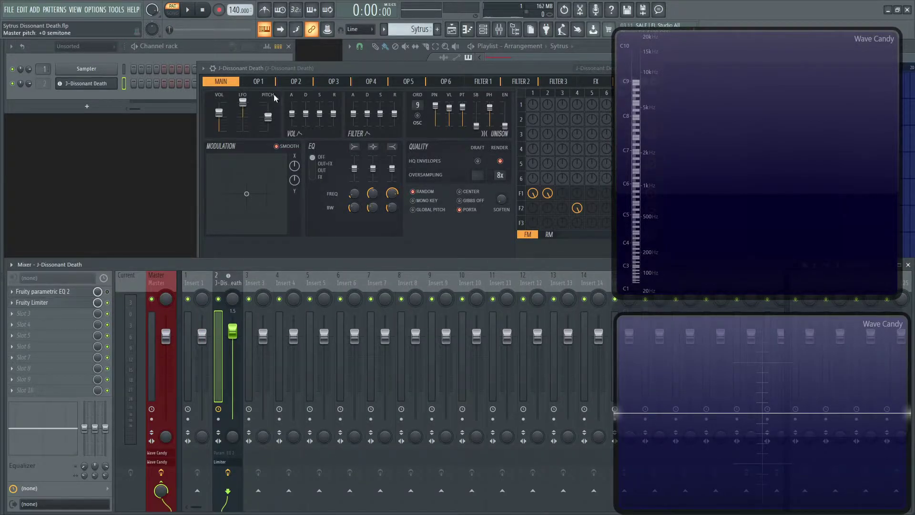
left_click_drag(332, 68, 265, 96)
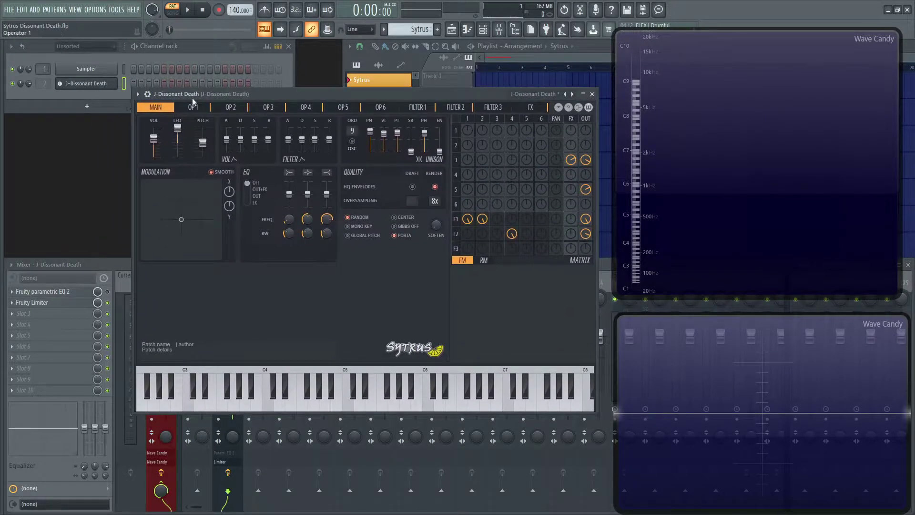
left_click(50, 303)
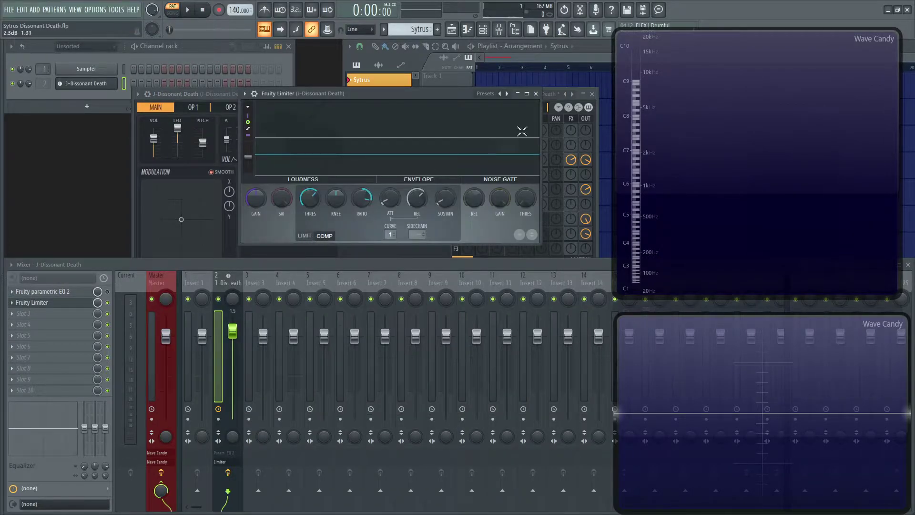
left_click(536, 94)
Step: Set the unison order to 1 and isolate operator 1 through filter 1 in the matrix, with operator 1's volume envelope open
left_click_drag(267, 91, 249, 71)
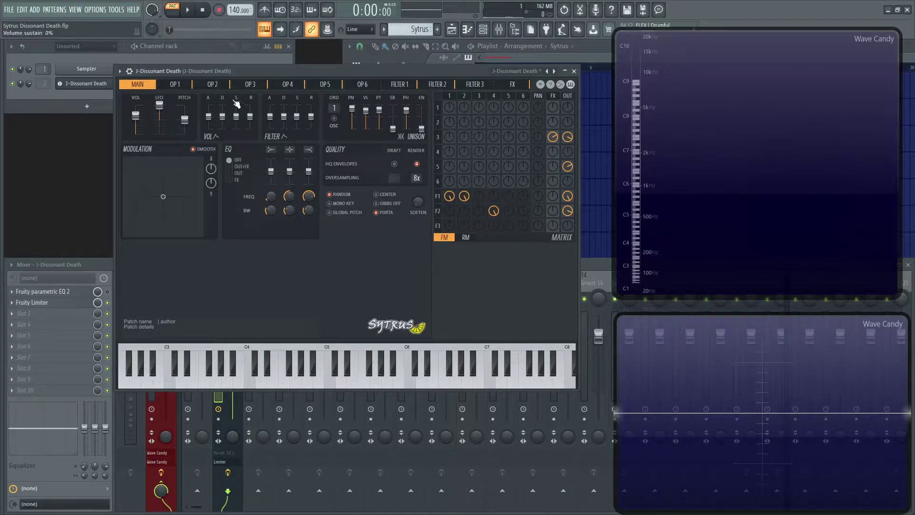
left_click(177, 85)
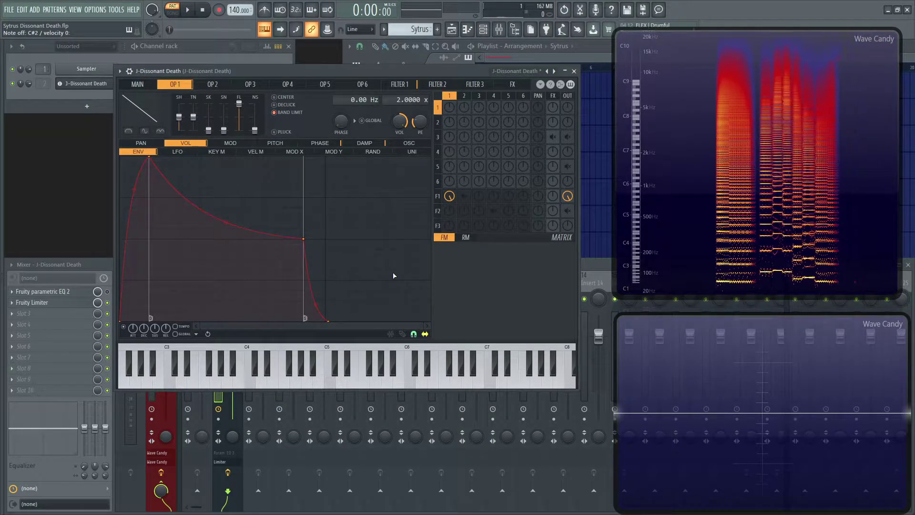
left_click(137, 84)
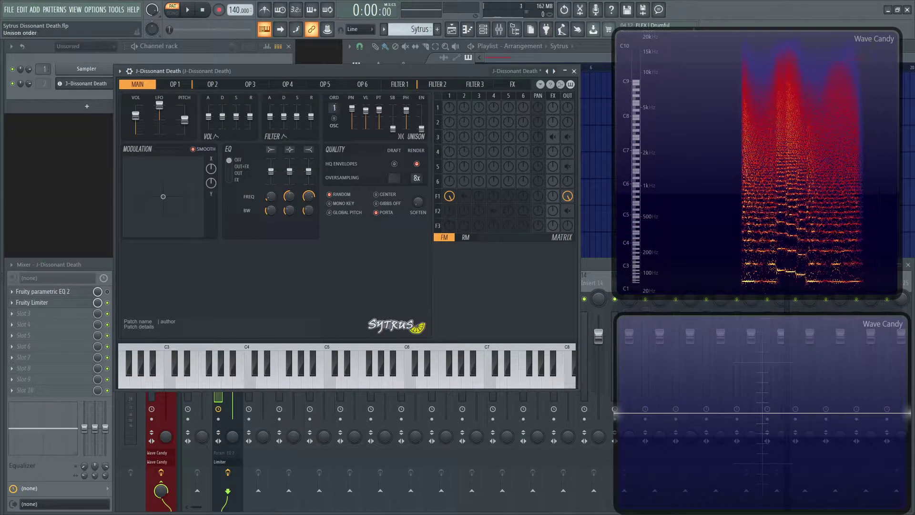
left_click(182, 84)
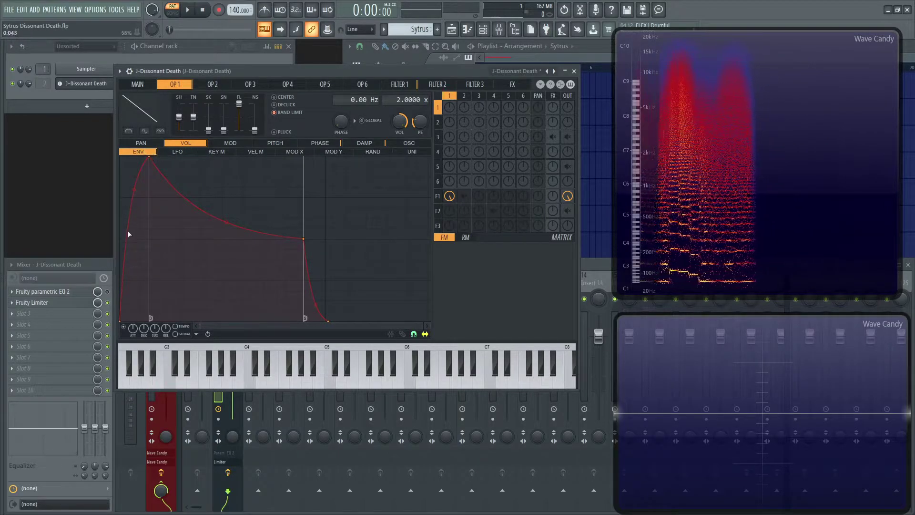
Step: Audition operator 1 with its phase LFO switched off for comparison
key("s")
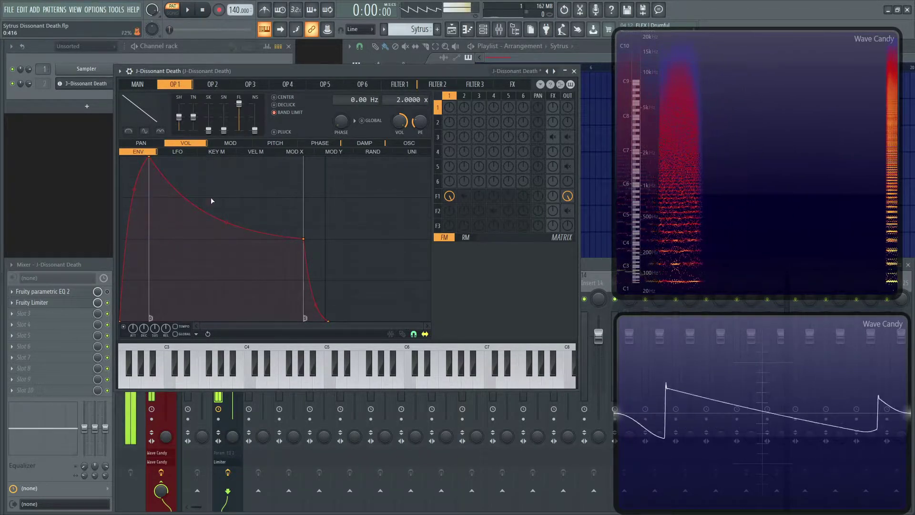
key("s")
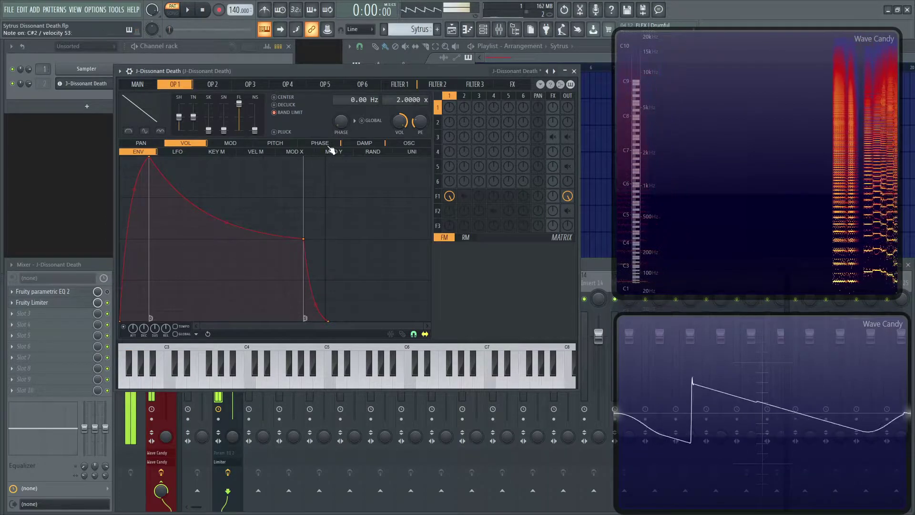
left_click(329, 143)
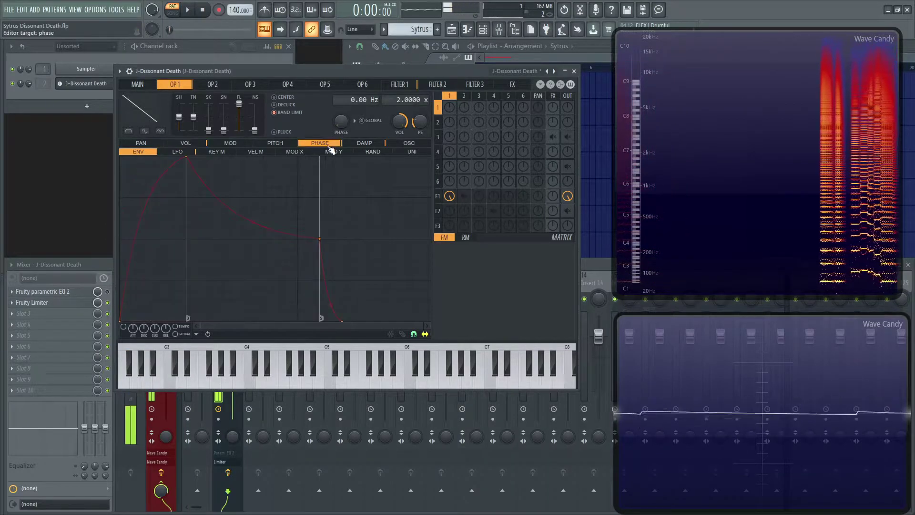
left_click(189, 158)
key("g")
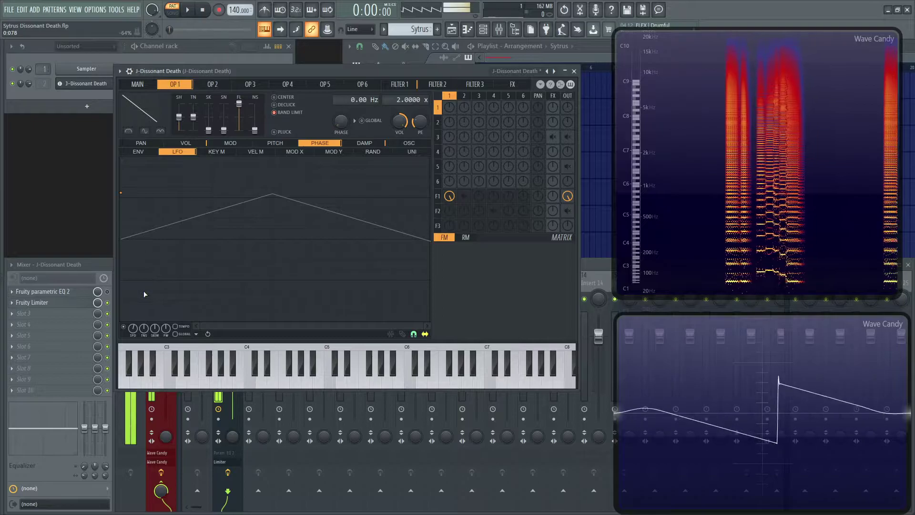
left_click(124, 326)
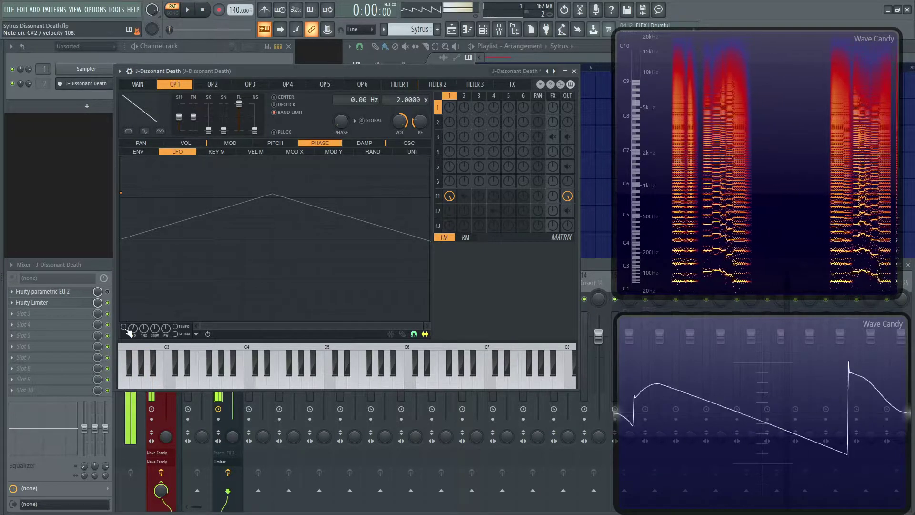
key("z")
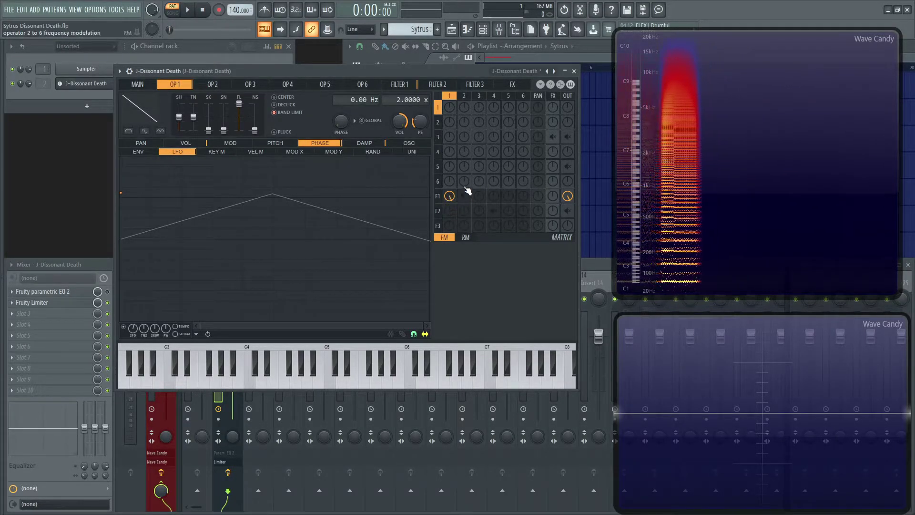
Step: Mute operator 1 and unmute operator 2 as filter 1's input in the matrix, and open filter 1's cutoff LFO
right_click(450, 197)
right_click(464, 197)
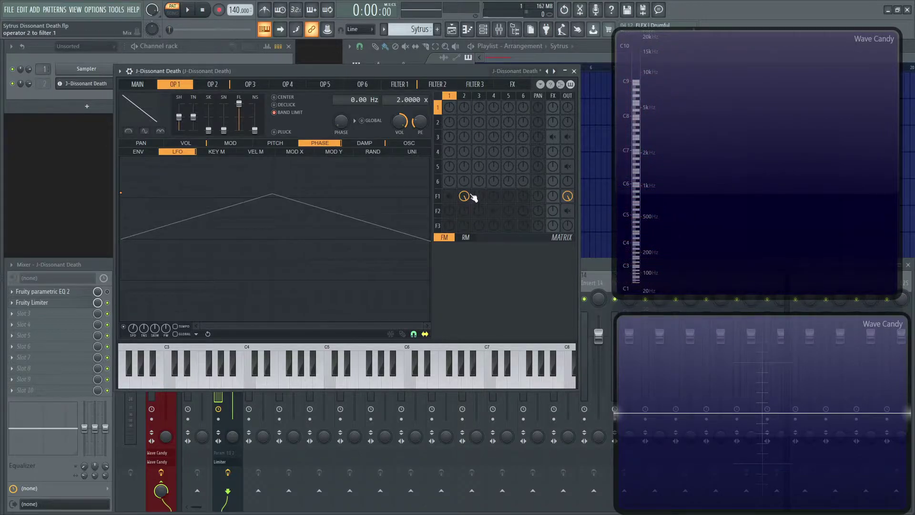
left_click(399, 86)
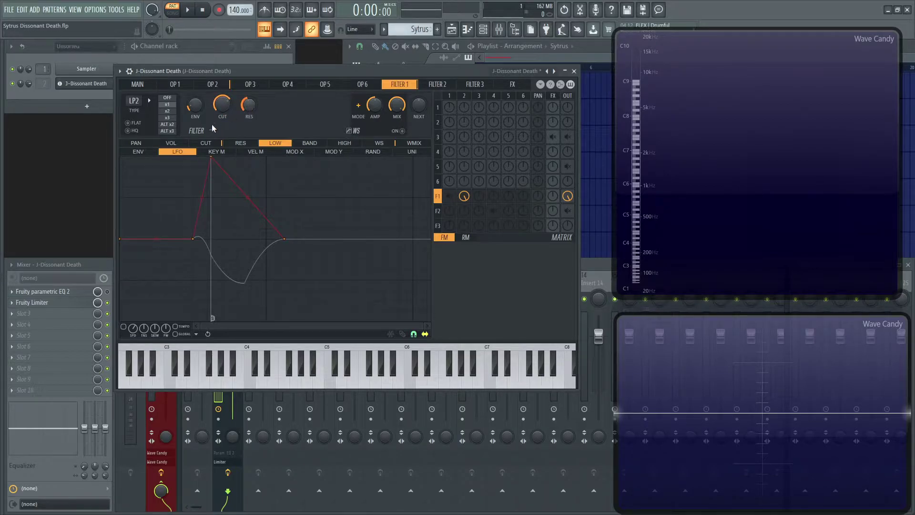
left_click(209, 144)
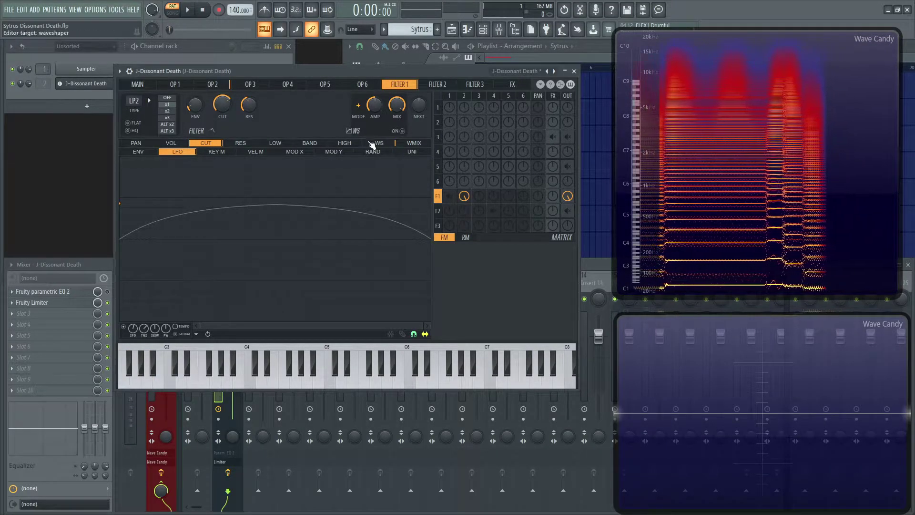
Step: Compare the waveforms, tuning ratios and volume envelopes of operators 1 and 2
left_click(224, 84)
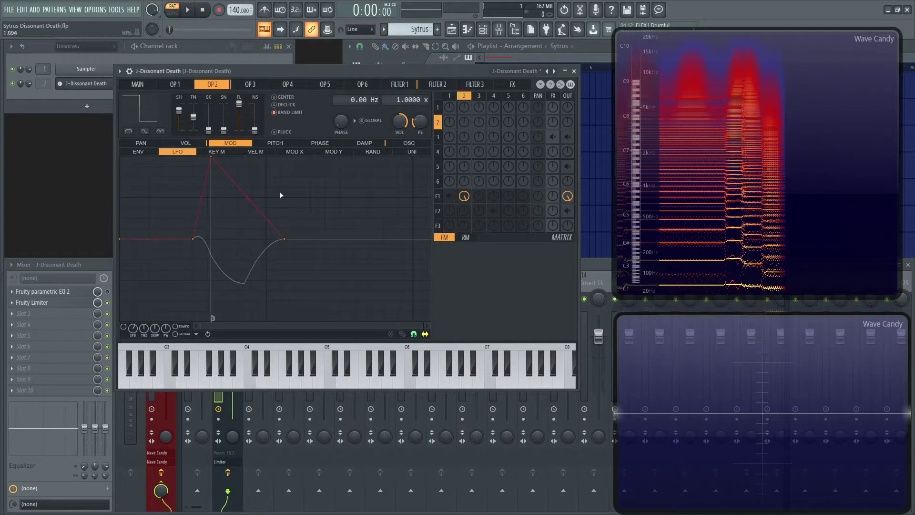
left_click(186, 143)
left_click(138, 151)
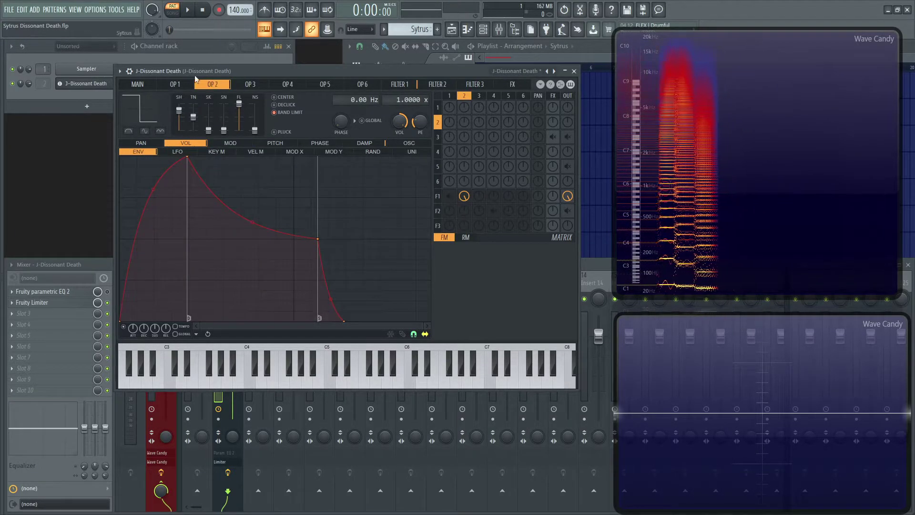
left_click(193, 82)
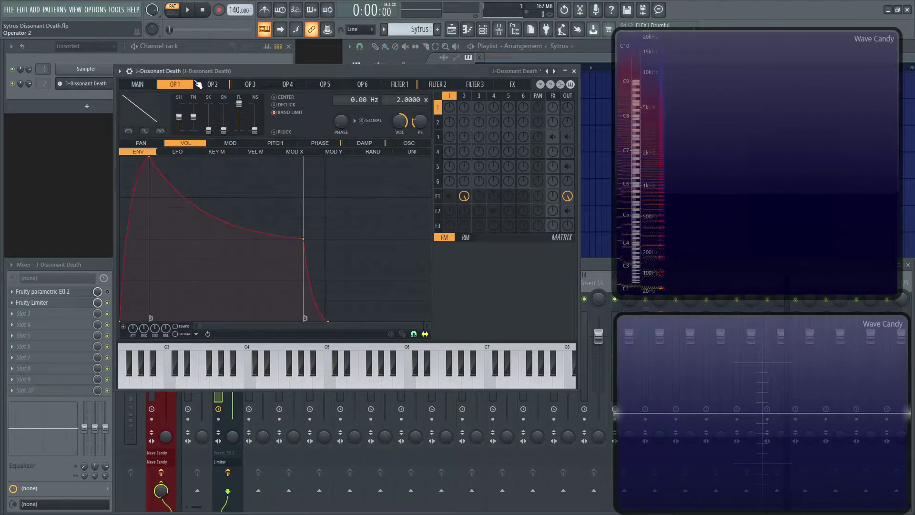
left_click(209, 85)
left_click(180, 84)
left_click(205, 85)
left_click(183, 85)
left_click(206, 85)
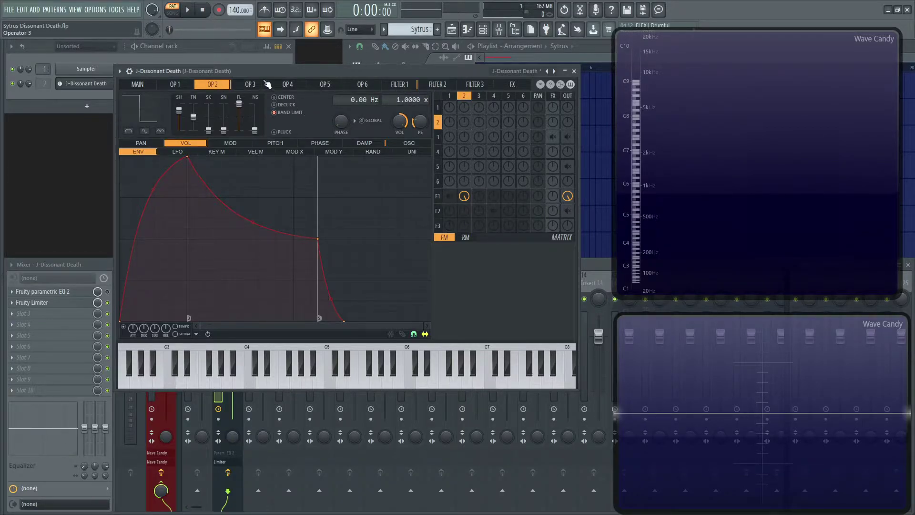
Step: Audition operators 1 and 2 together through filter 1, and mute operator 1's route again
key("s")
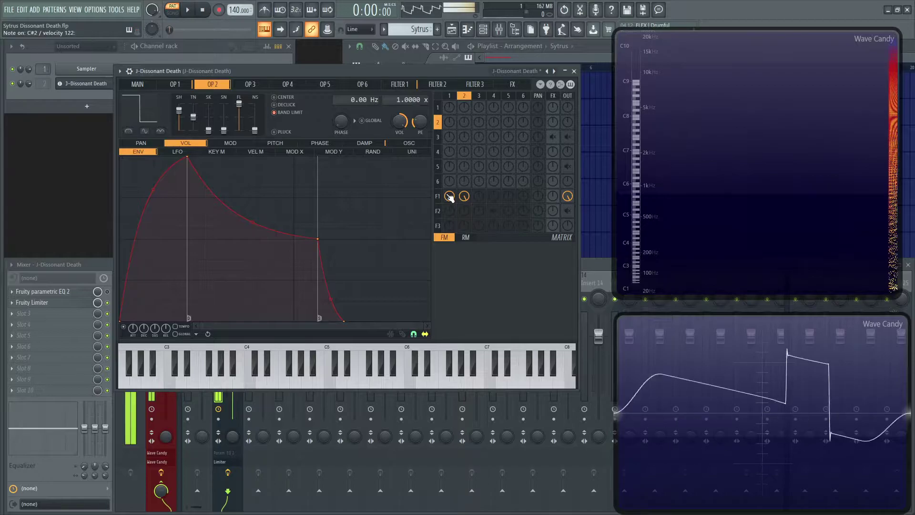
key("g")
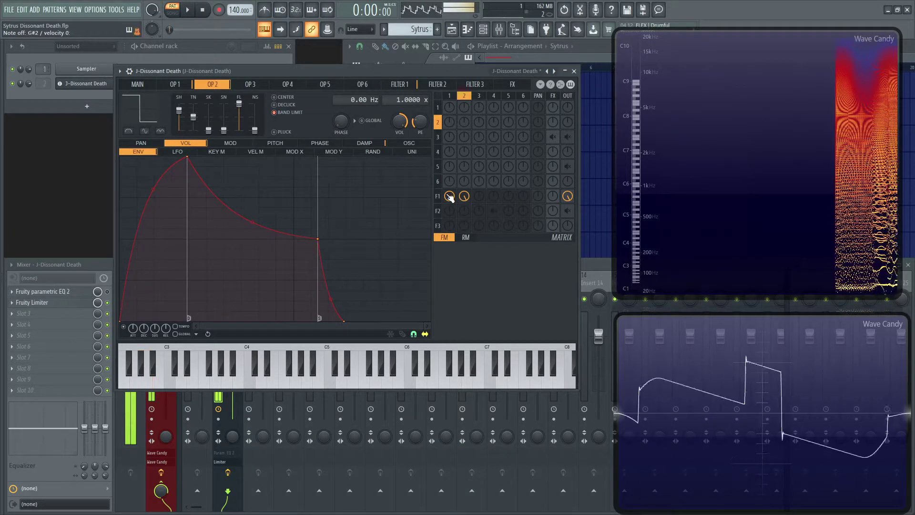
key("s")
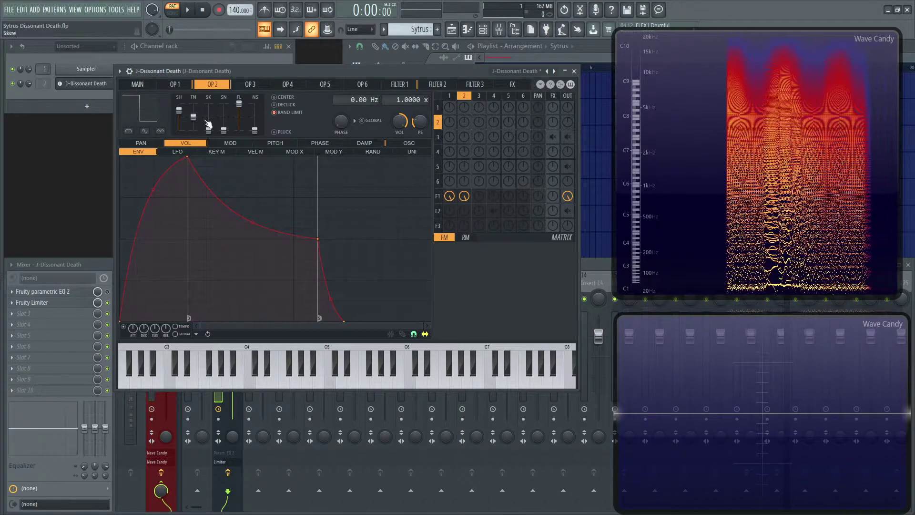
left_click_drag(453, 200, 456, 203)
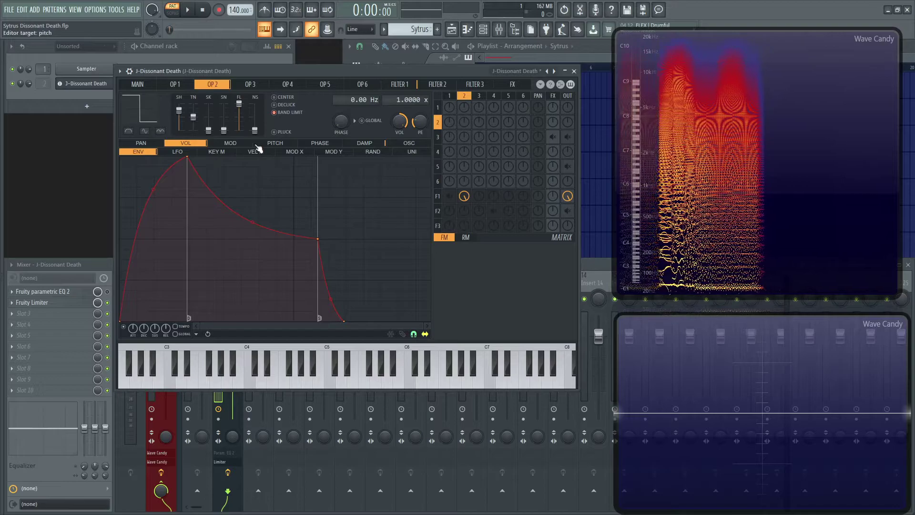
Step: Isolate operator 3's direct output in the matrix, audition it with a few notes, and open its volume envelope
left_click(405, 89)
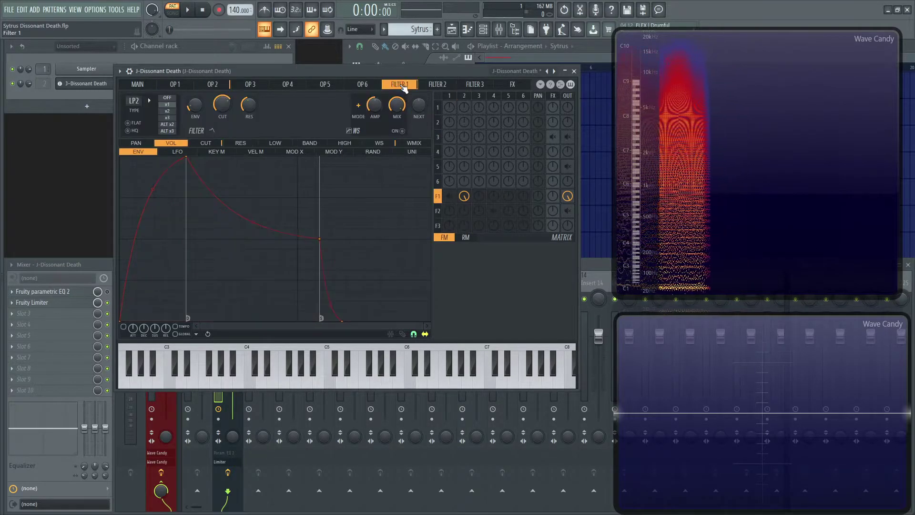
left_click(203, 87)
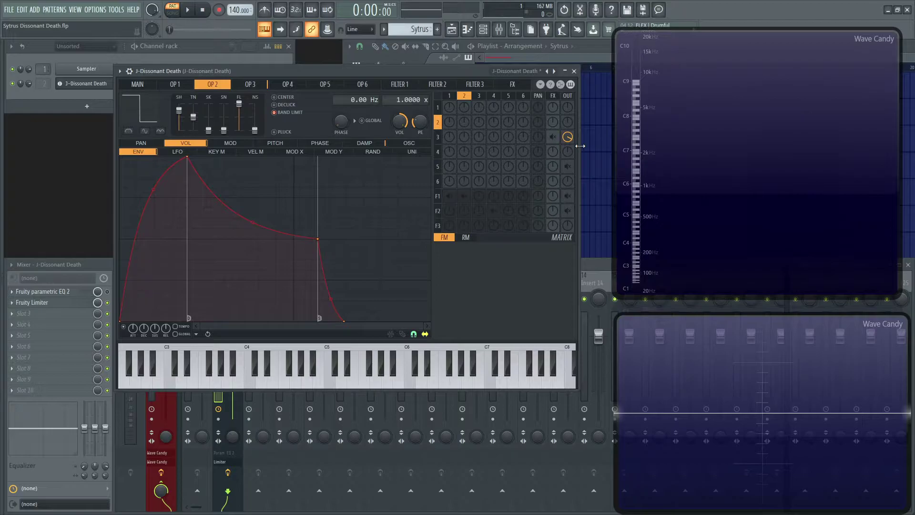
key("h")
key("h")
key("g")
key("d")
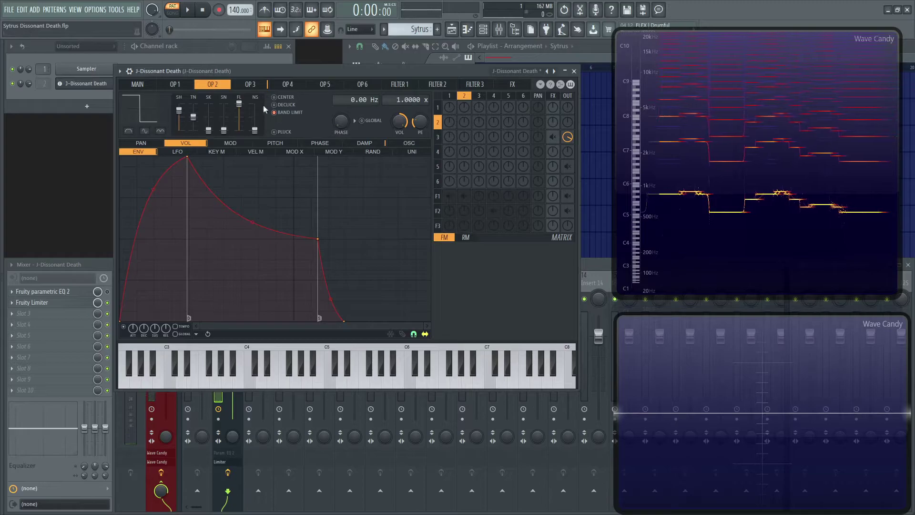
left_click(250, 84)
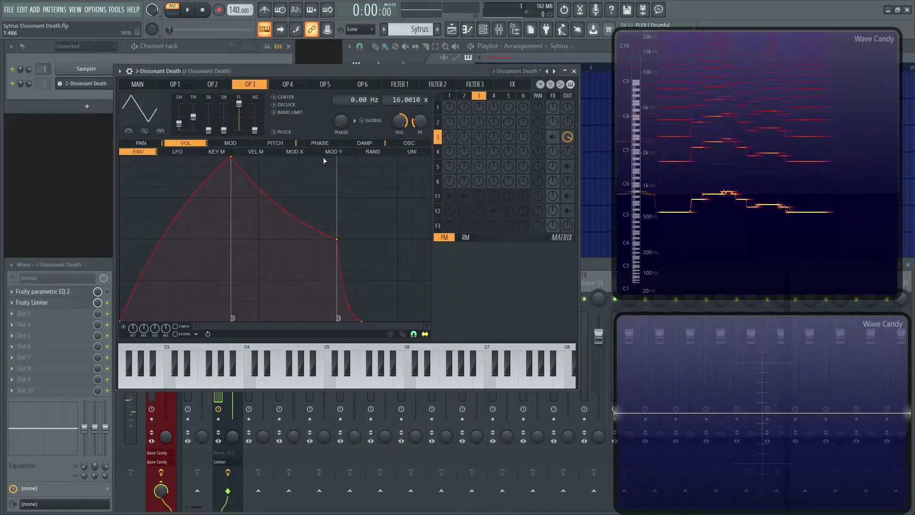
Step: Audition operator 3 with a few notes and check the portamento option among the patch's main settings
key("s")
key("x")
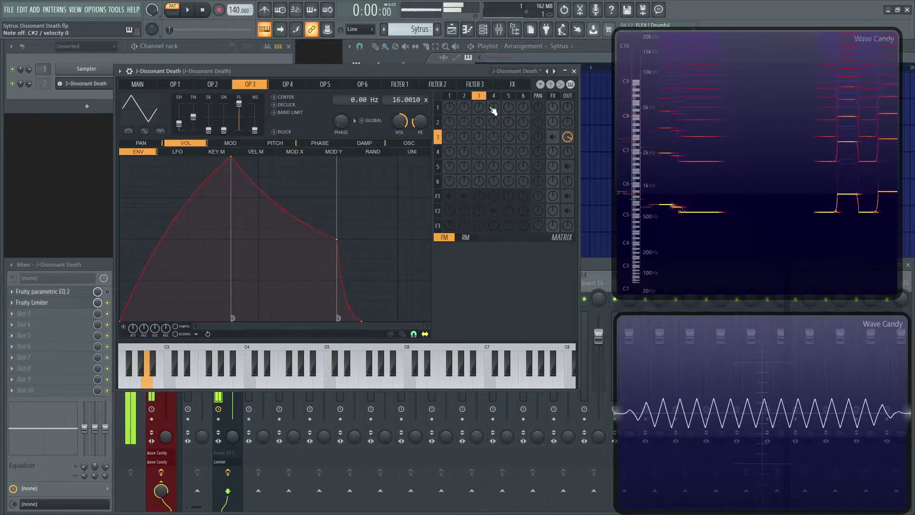
left_click(138, 85)
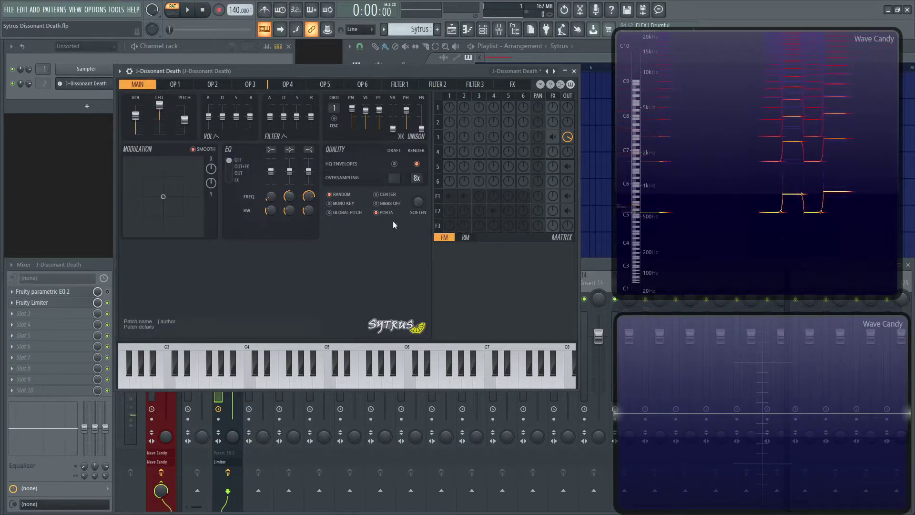
left_click(250, 86)
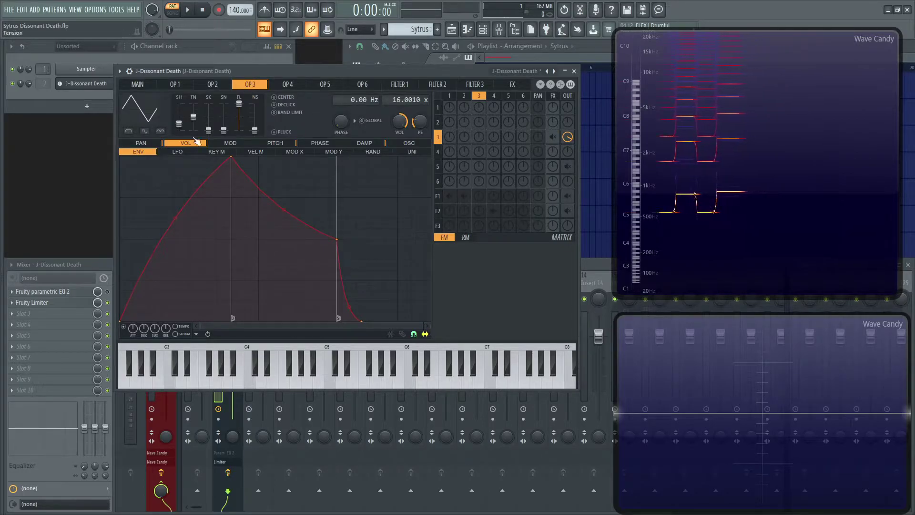
Step: Audition operator 3 while lengthening its pitch envelope's attack in stages, and finish with a shorter attack
left_click(276, 143)
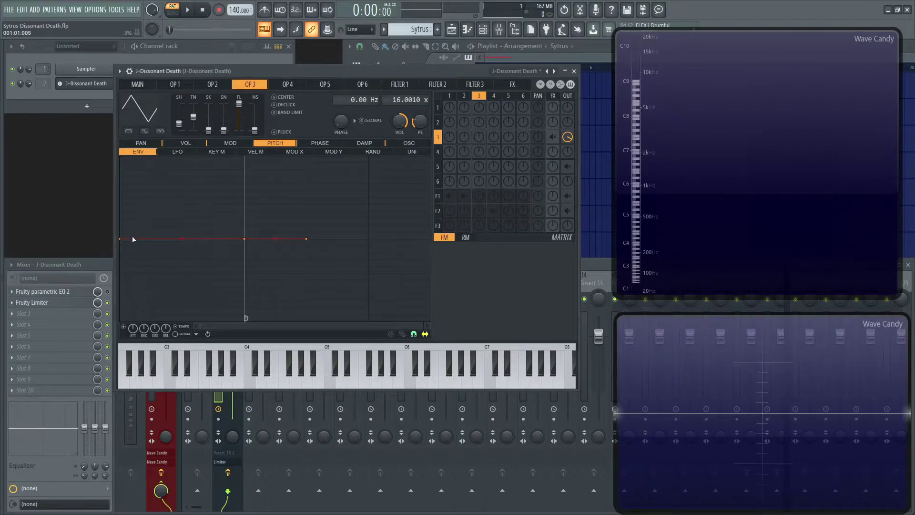
right_click(245, 240)
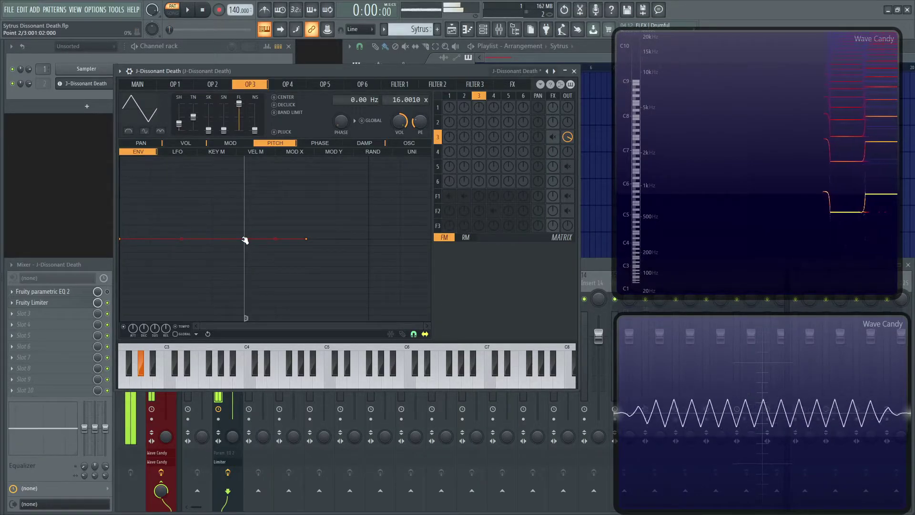
left_click_drag(246, 239, 276, 239)
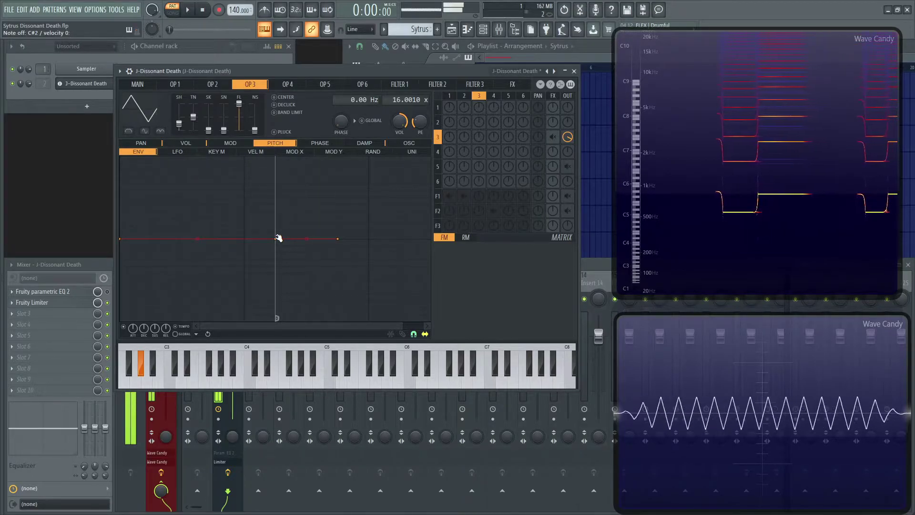
left_click_drag(279, 239, 372, 239)
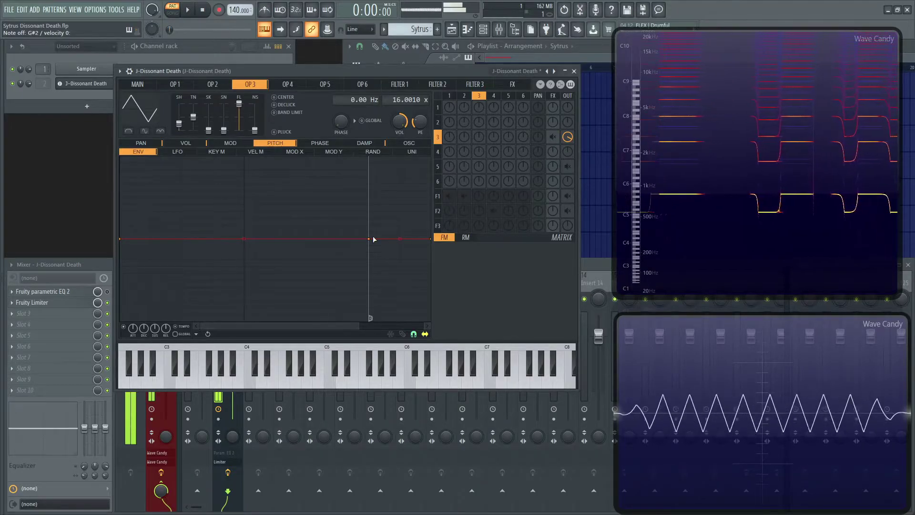
left_click_drag(371, 239, 225, 239)
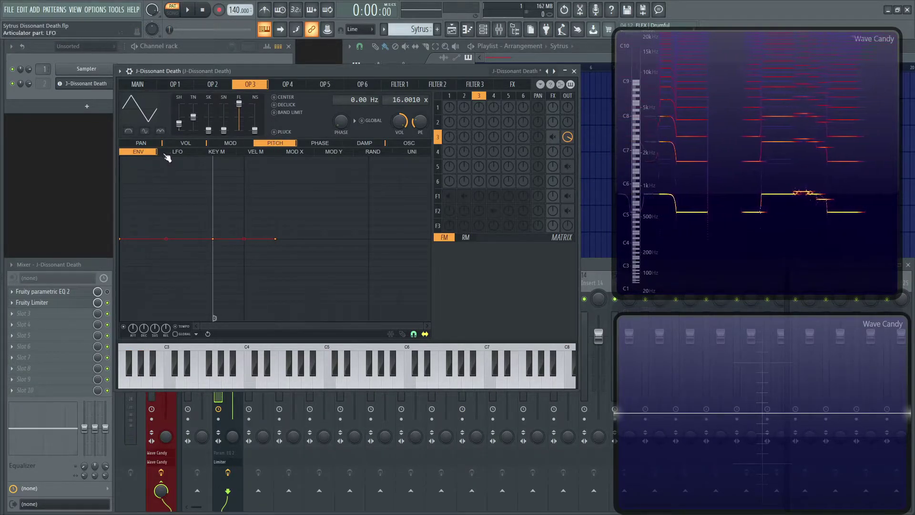
Step: Inspect operator 3's pan LFO with a held note, and view its volume LFO and envelope
left_click(150, 145)
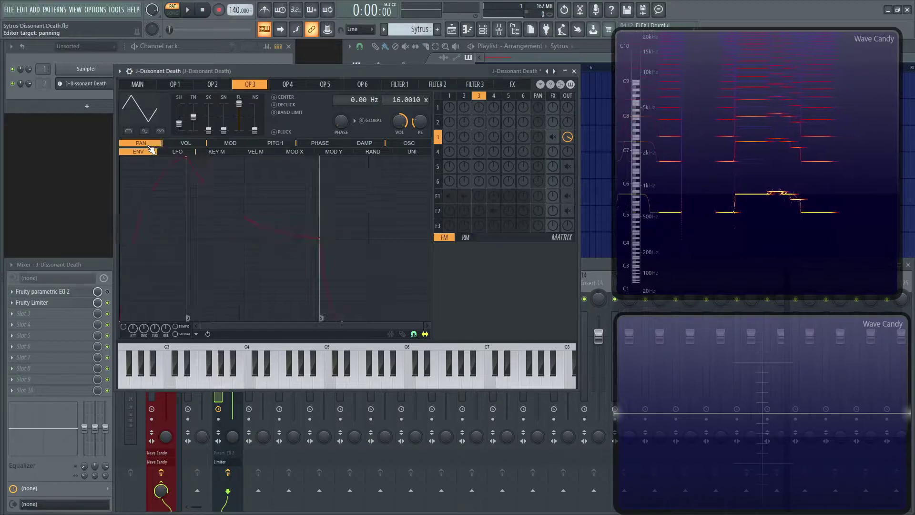
left_click(193, 153)
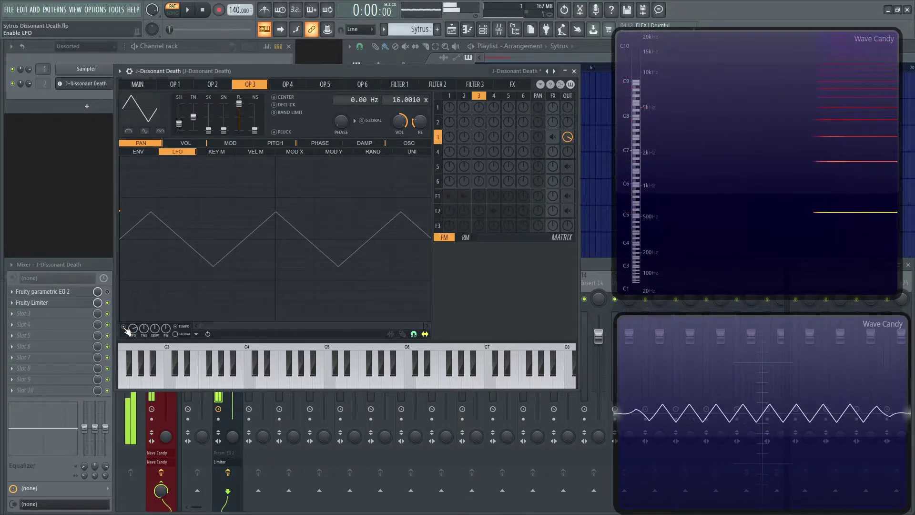
left_click_drag(224, 71, 296, 65)
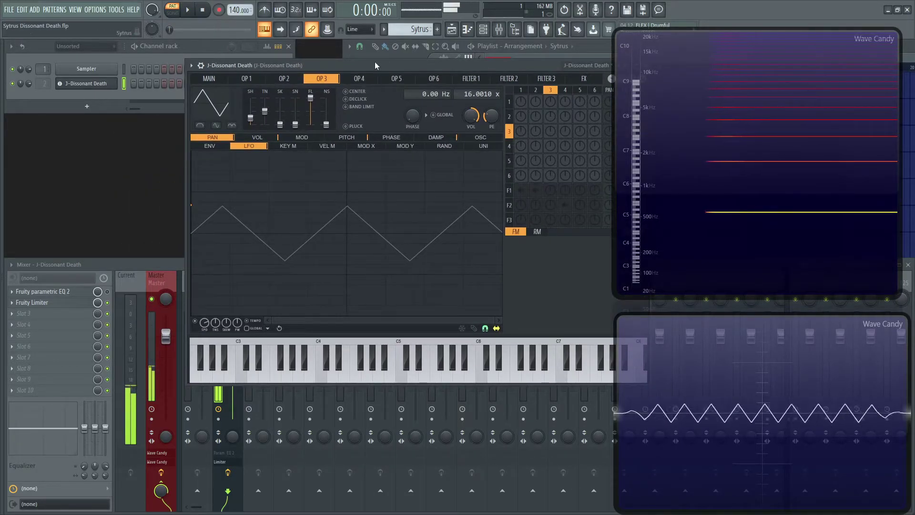
left_click_drag(376, 65, 318, 89)
left_click(208, 162)
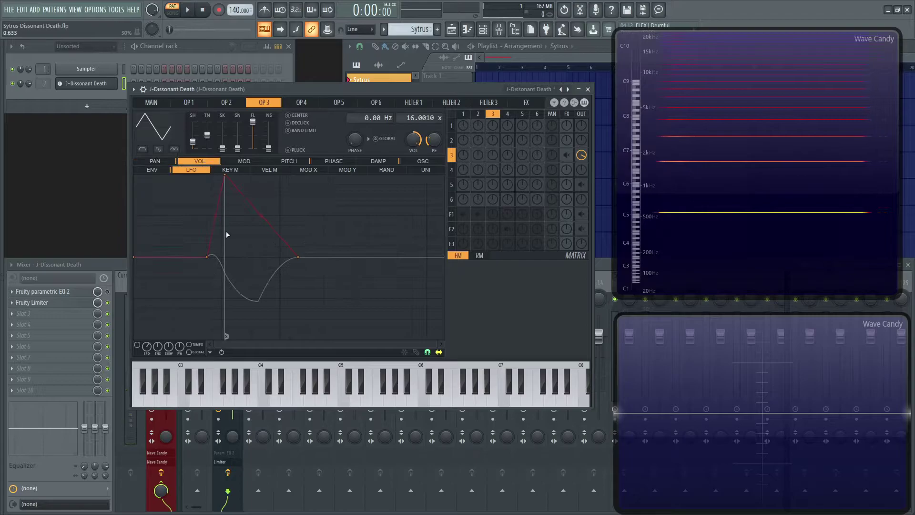
left_click(151, 170)
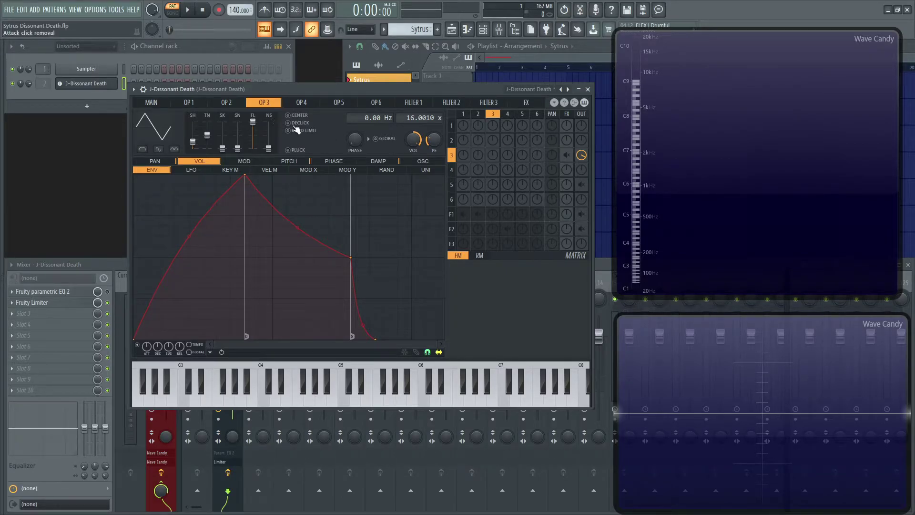
Step: Unmute operator 3's send to the effects in the matrix and audition it with a few notes
left_click(532, 103)
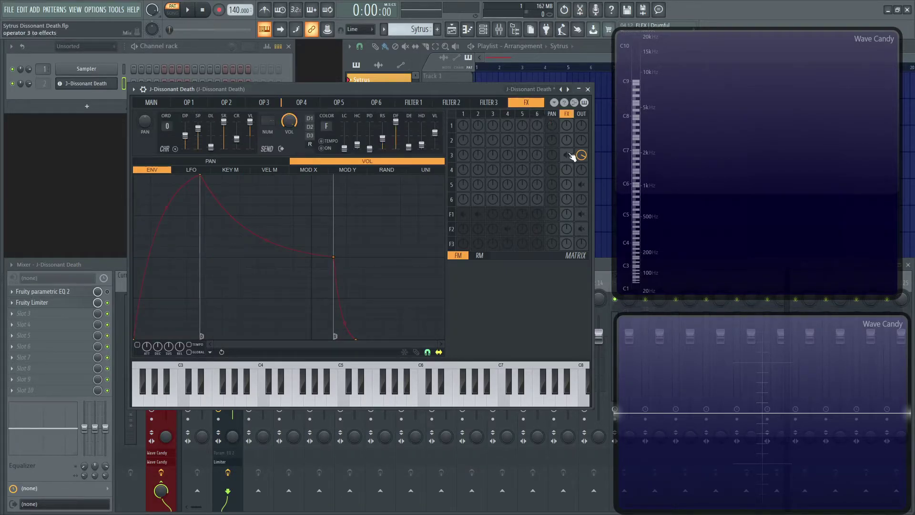
key("h")
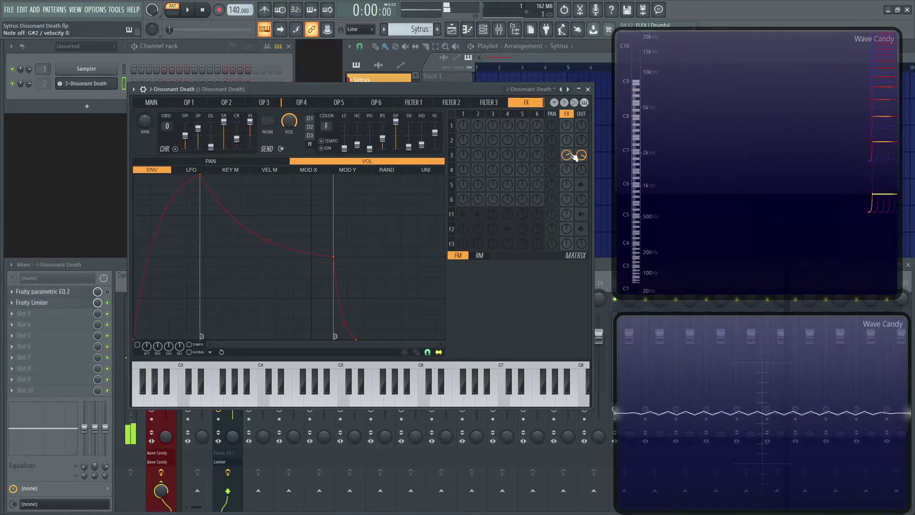
key("n")
key("g")
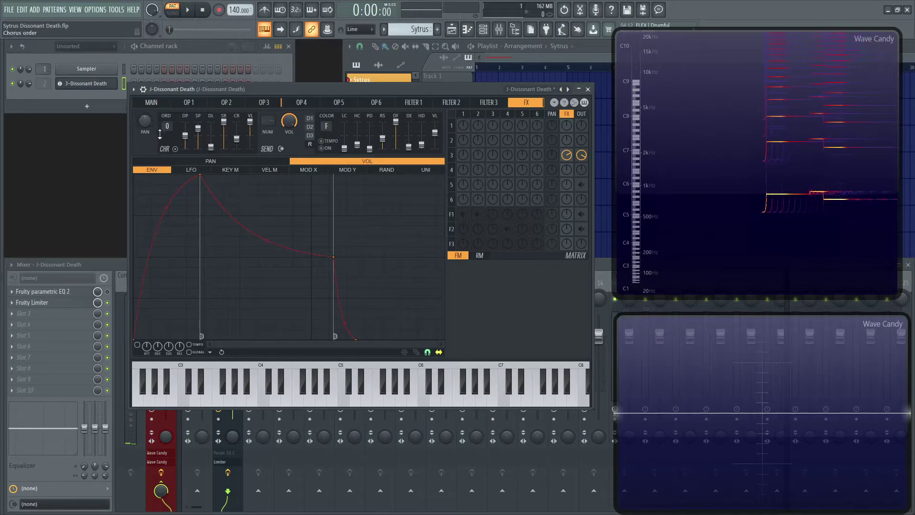
Step: Compare the time, volume and mode settings of delays 1 and 2 in the effects section
left_click(310, 118)
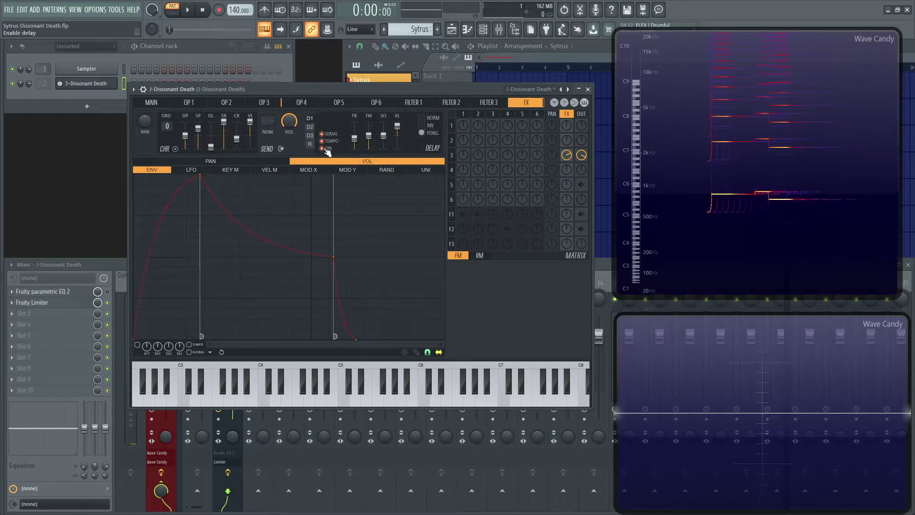
left_click(311, 127)
left_click(311, 126)
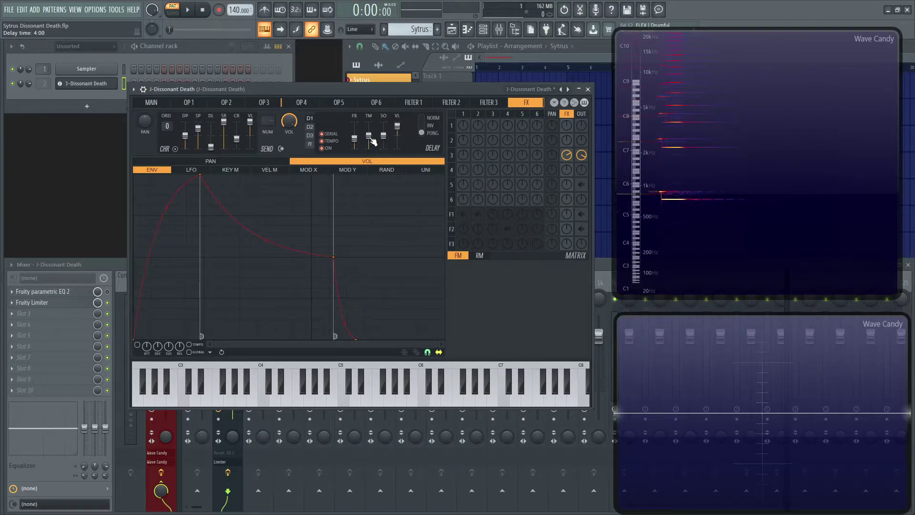
left_click(310, 127)
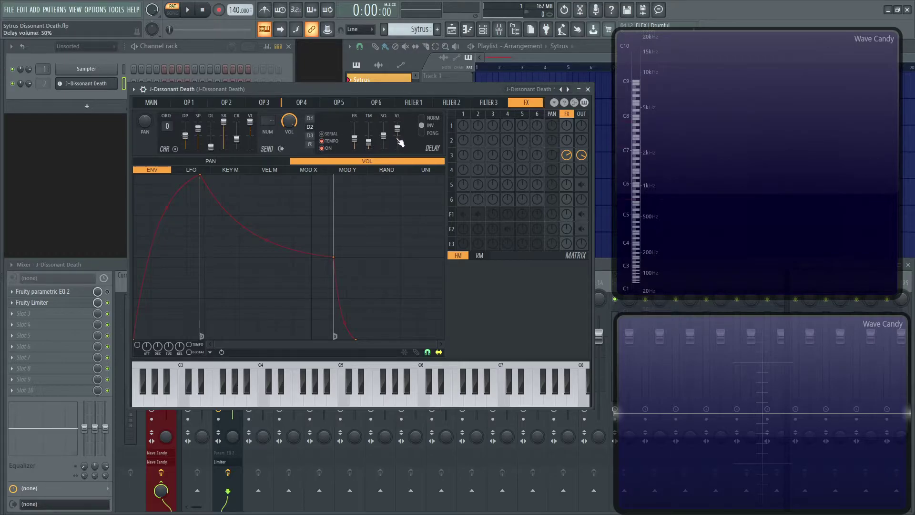
left_click(311, 119)
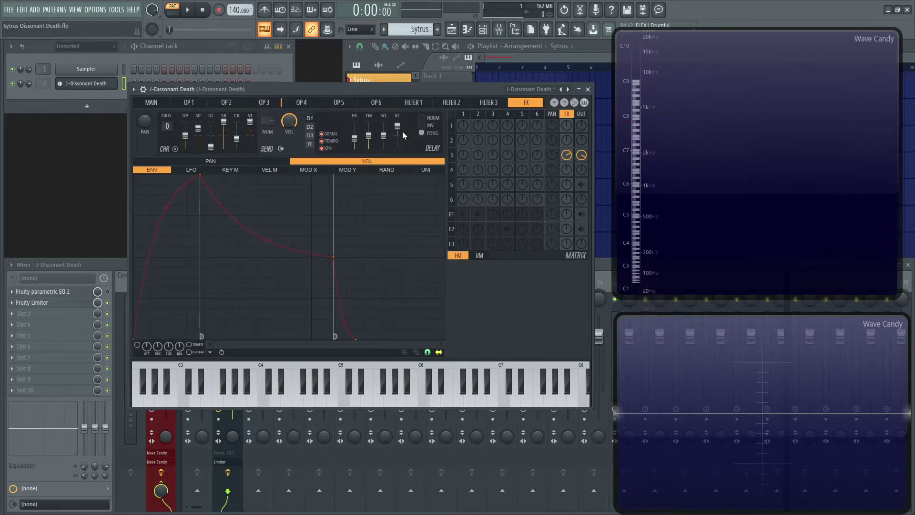
left_click(310, 127)
left_click(310, 127)
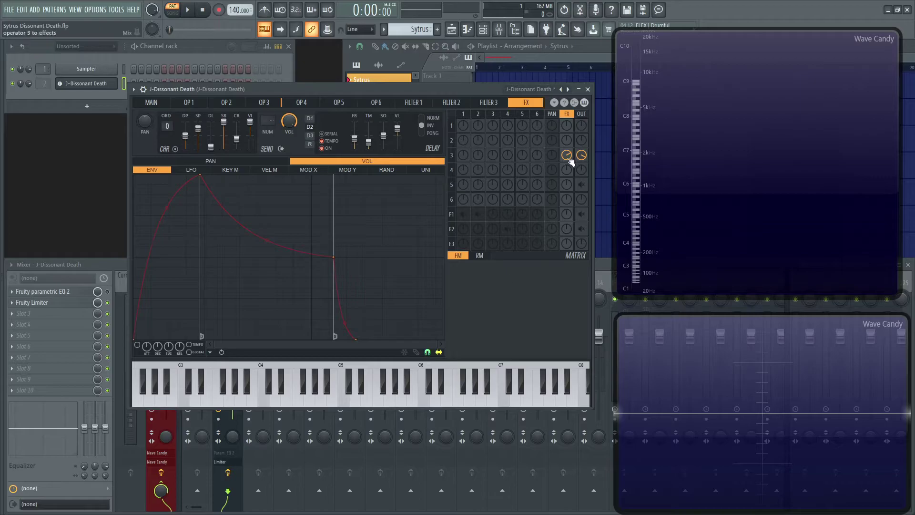
Step: Mute operator 3's routes, audition operator 4 through filter 2, and compare the settings of operators 3 and 4
left_click(307, 103)
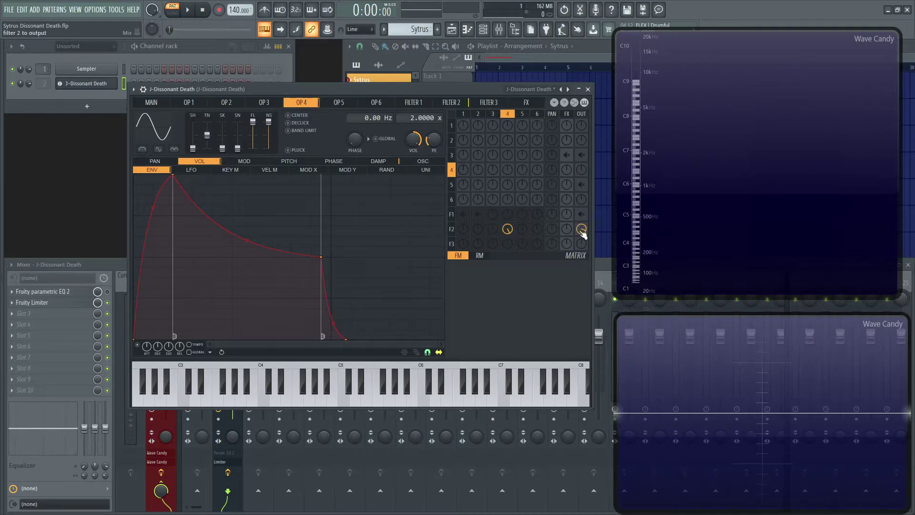
key("s")
left_click(264, 103)
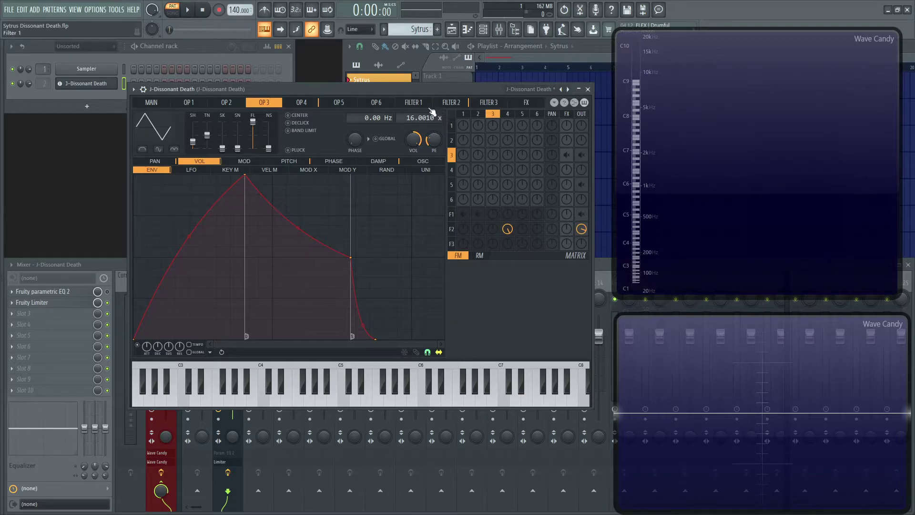
left_click(301, 103)
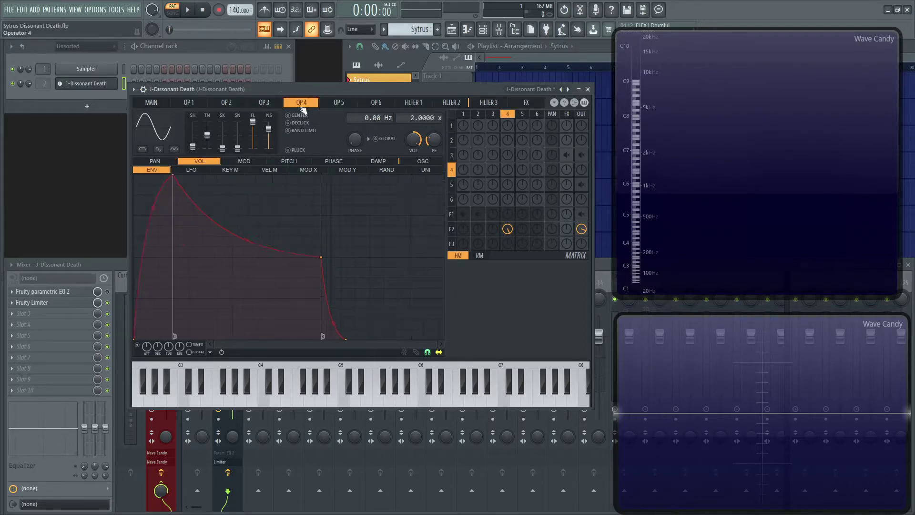
Step: Isolate operator 5's output, compare it with operator 3, and unmute all the patch's routes in the matrix
left_click(338, 103)
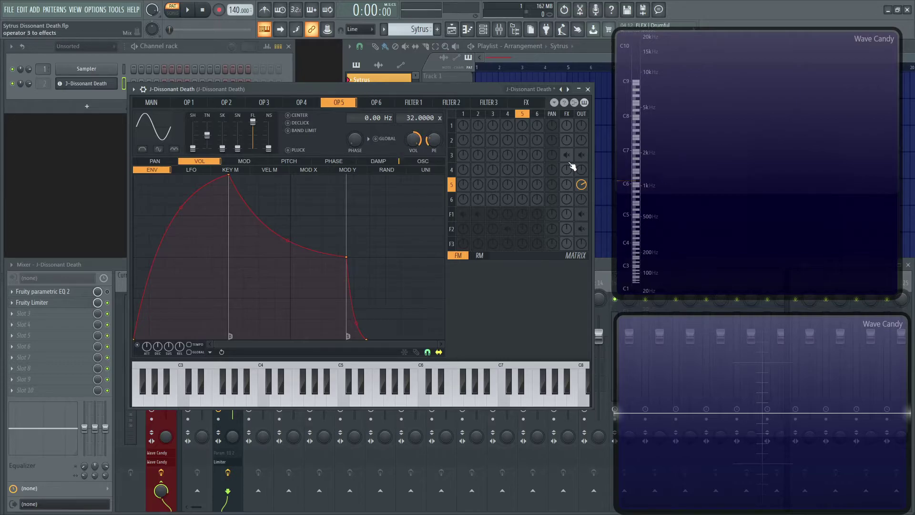
right_click(584, 187)
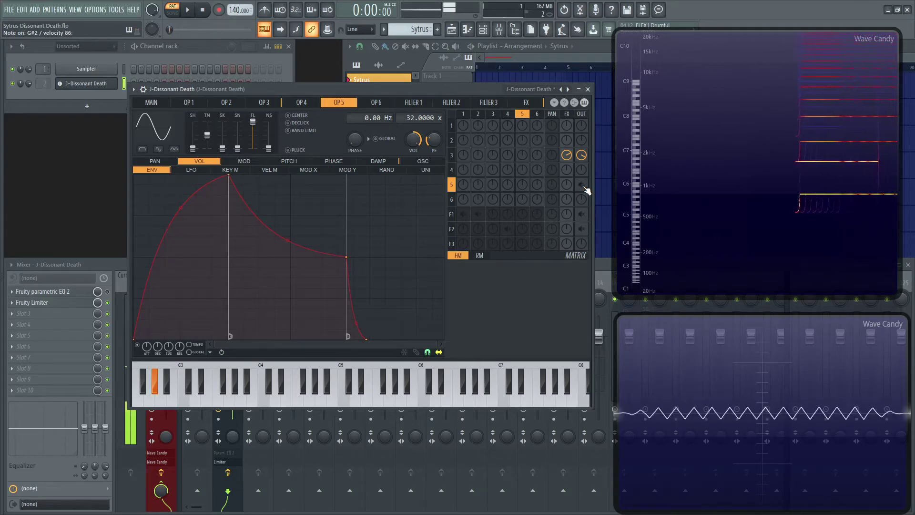
right_click(584, 187)
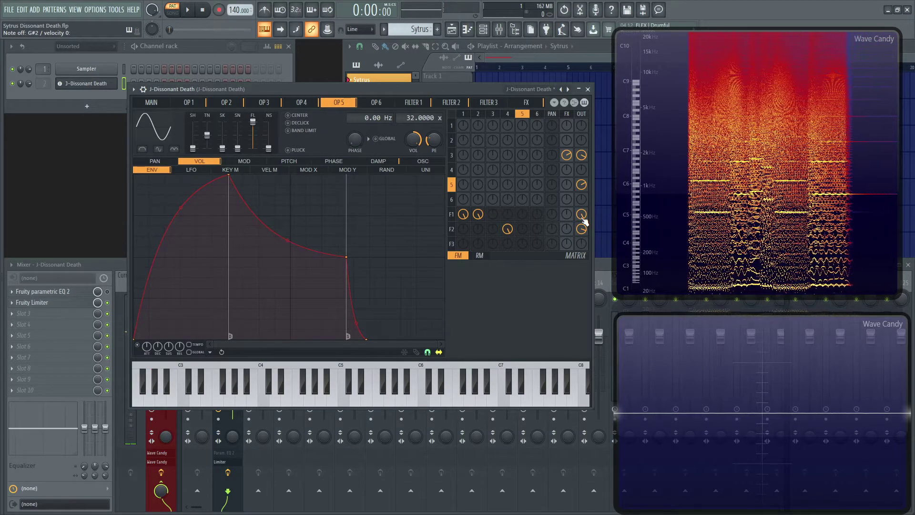
Step: Review the patch's main unison settings and audition the complete sound with all routes active
left_click(151, 102)
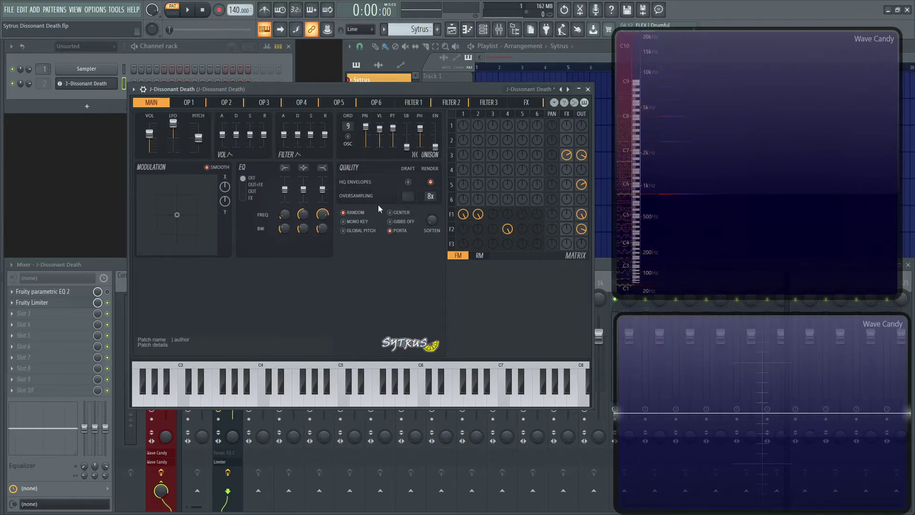
key("s")
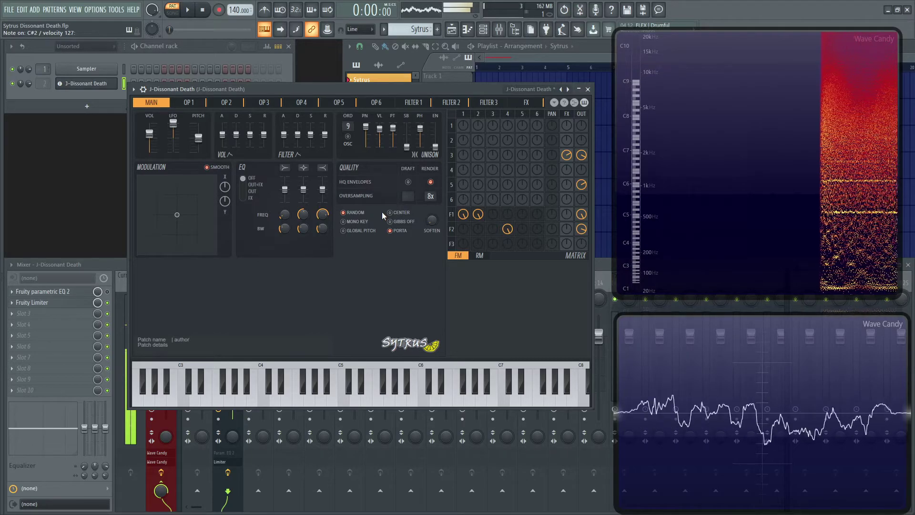
key("c")
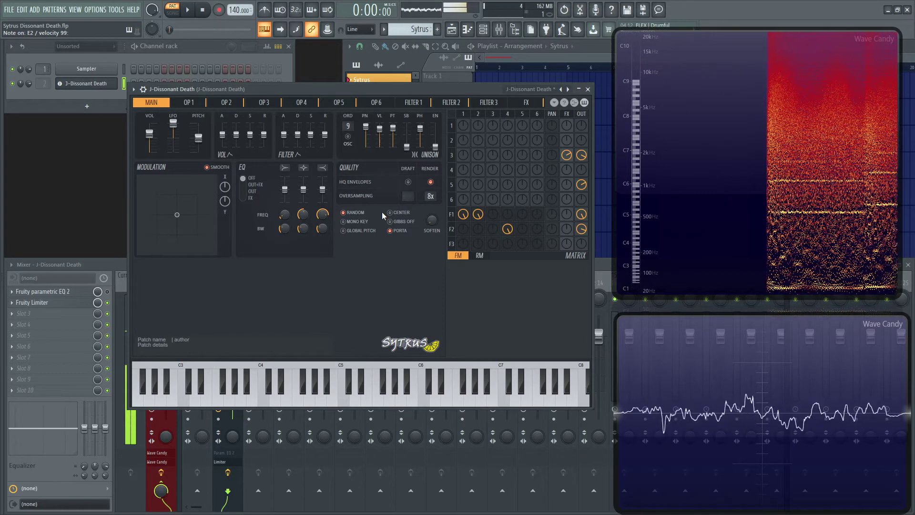
Step: Raise the unison phase to 77% while auditioning the complete patch
key("h")
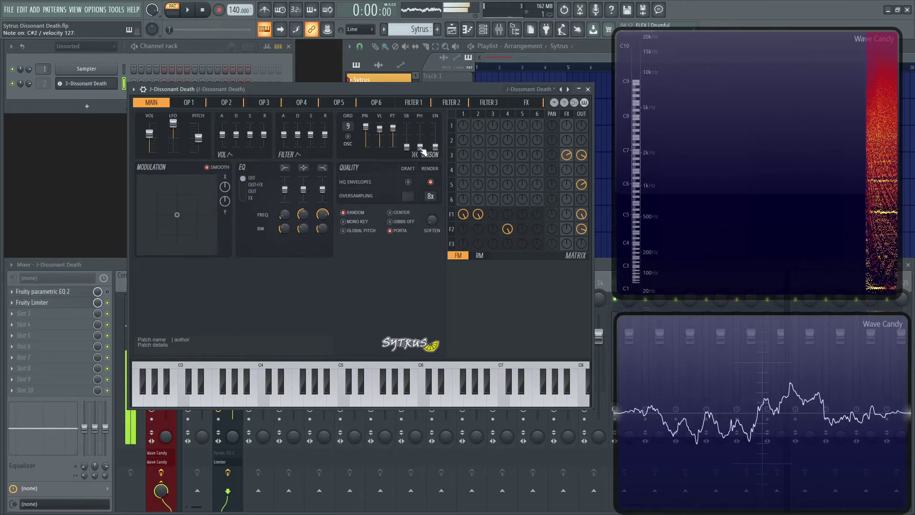
left_click_drag(422, 150, 420, 128)
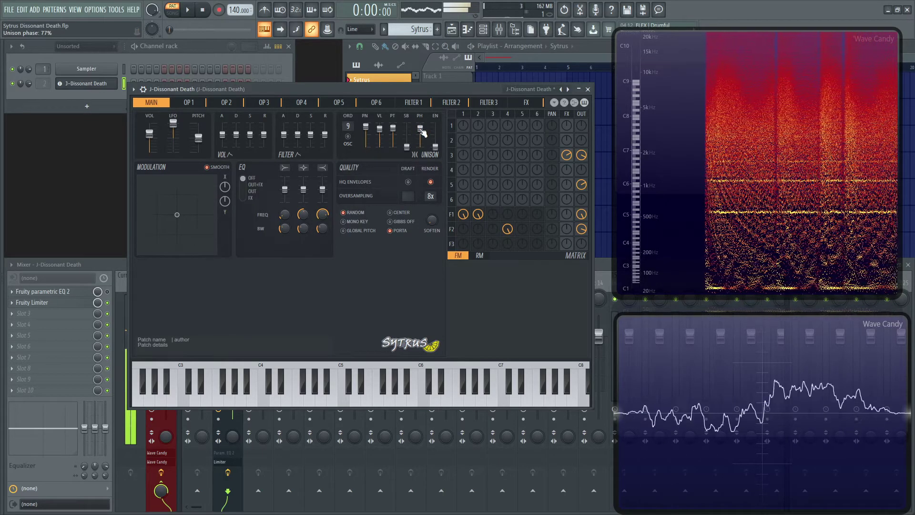
mouse_move(421, 130)
left_mouse_down()
mouse_move(422, 149)
mouse_move(420, 128)
left_mouse_up()
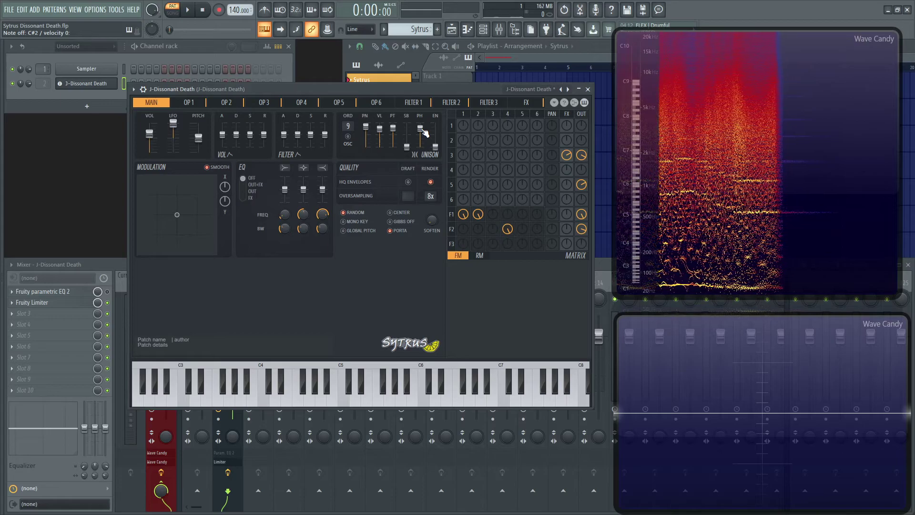
Step: Reposition the synth window clear of the mixer and open the Fruity parametric EQ 2 on the J-Dissonant Death track
left_click_drag(326, 94, 439, 94)
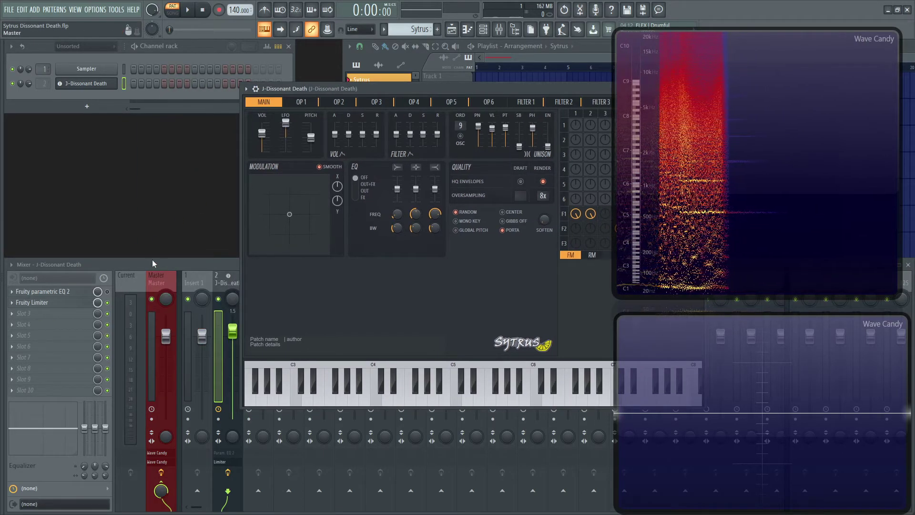
left_click_drag(362, 90, 228, 79)
left_click(51, 294)
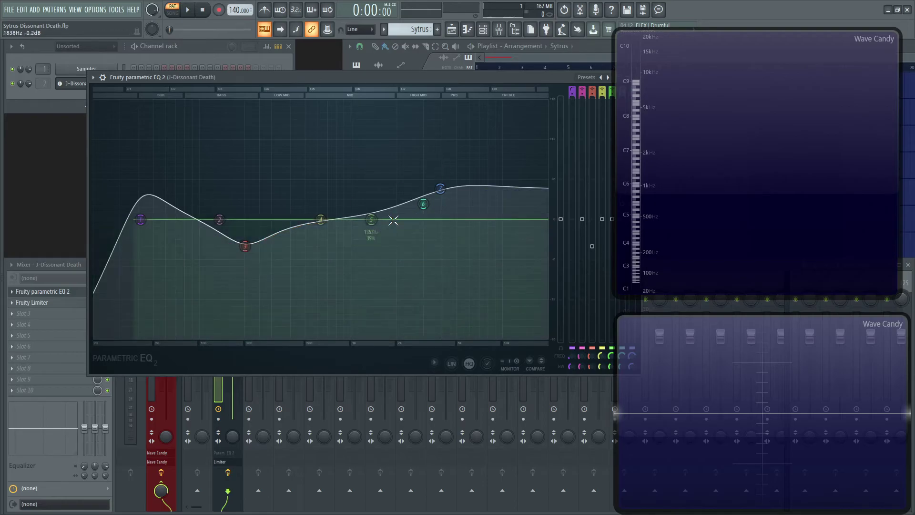
Step: Audition the patch with Fruity parametric EQ 2 bypassed and active for comparison, leaving the equalizer enabled on the J-Dissonant Death track
left_click_drag(480, 76, 597, 144)
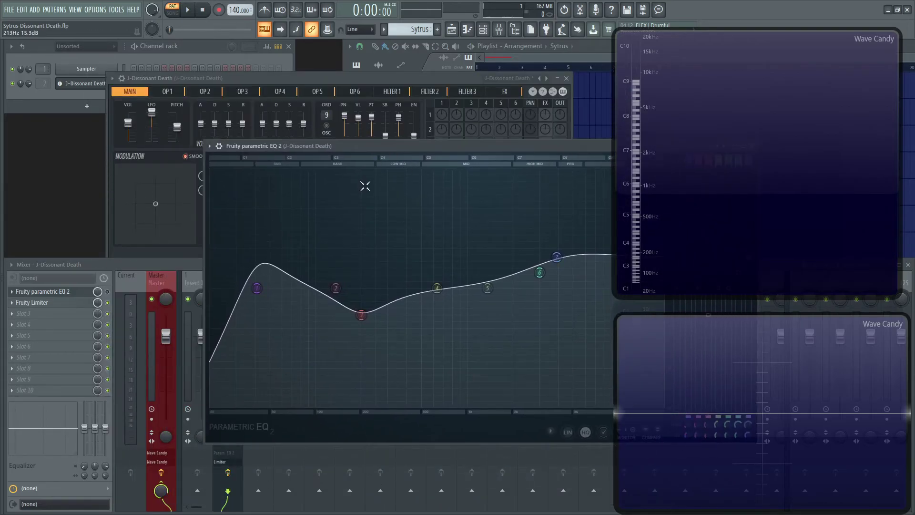
key("space")
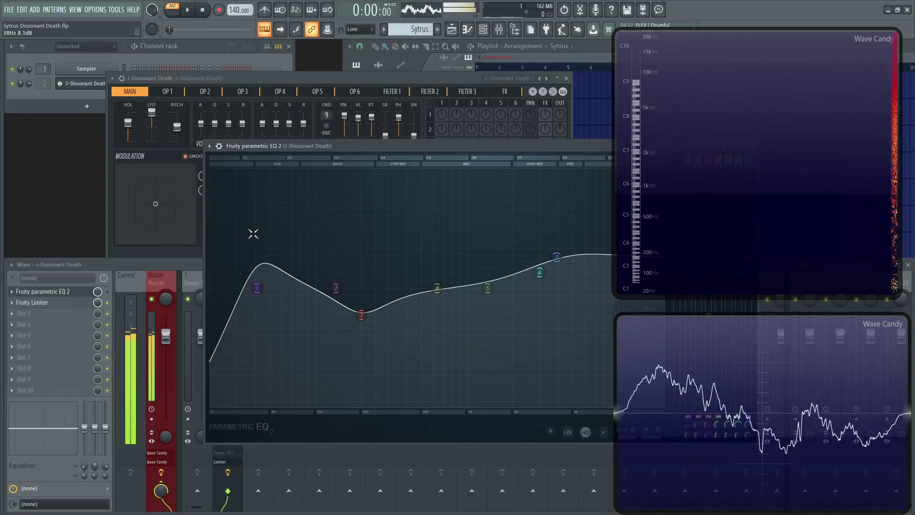
left_click(108, 292)
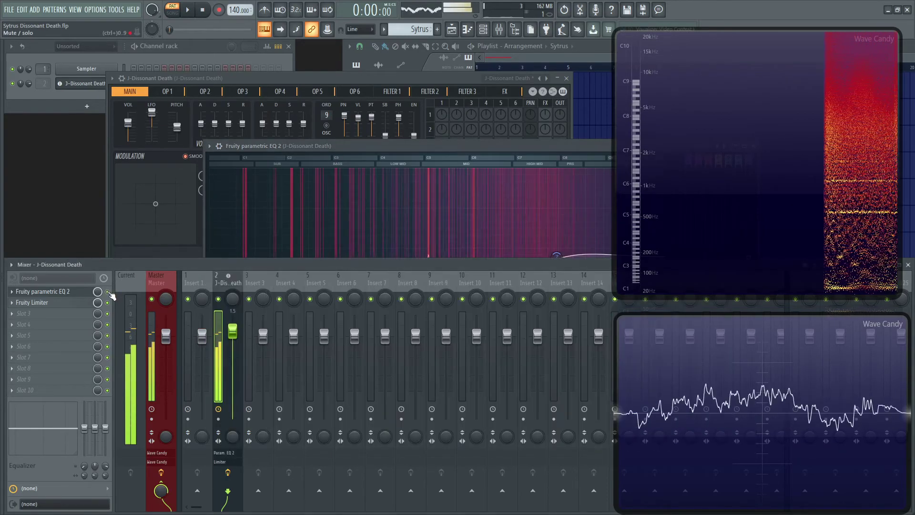
left_click(332, 145)
left_click(107, 291)
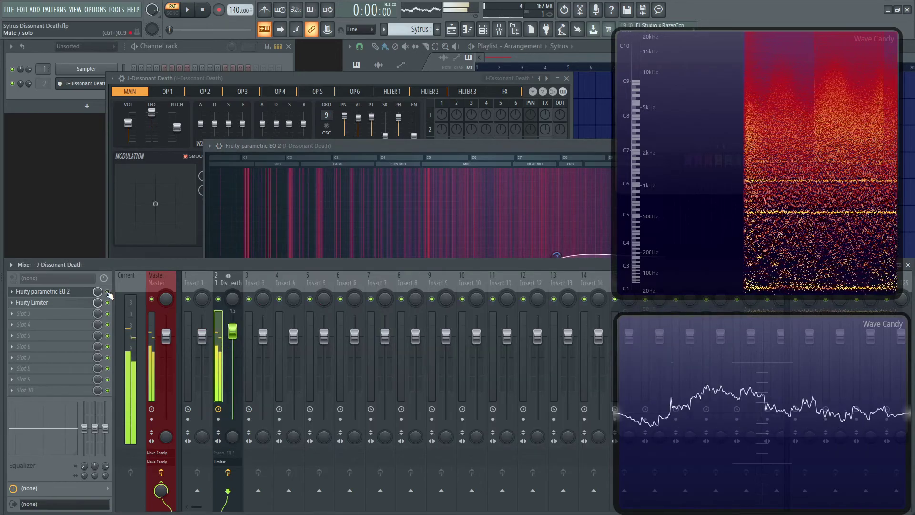
left_click(109, 292)
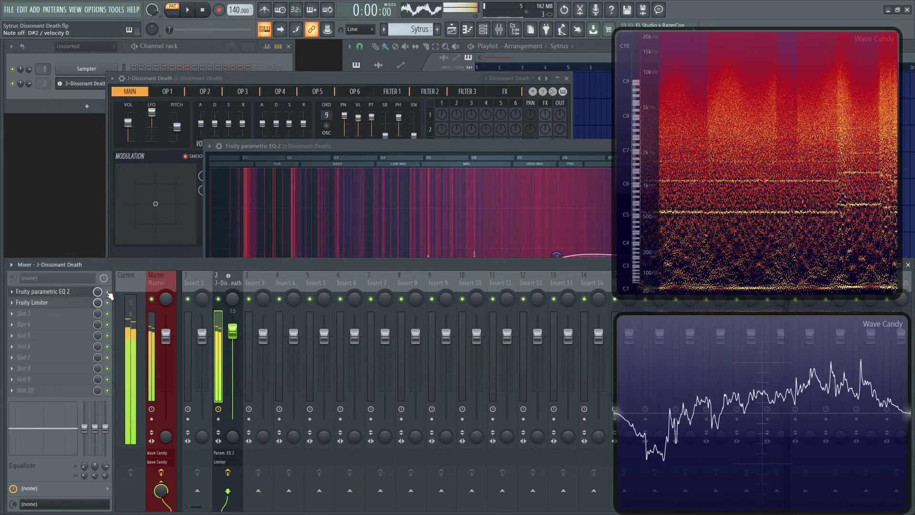
Step: Move the equalizer window aside and reposition the Sytrus window so its main page and matrix are fully in view
left_click_drag(373, 146, 243, 75)
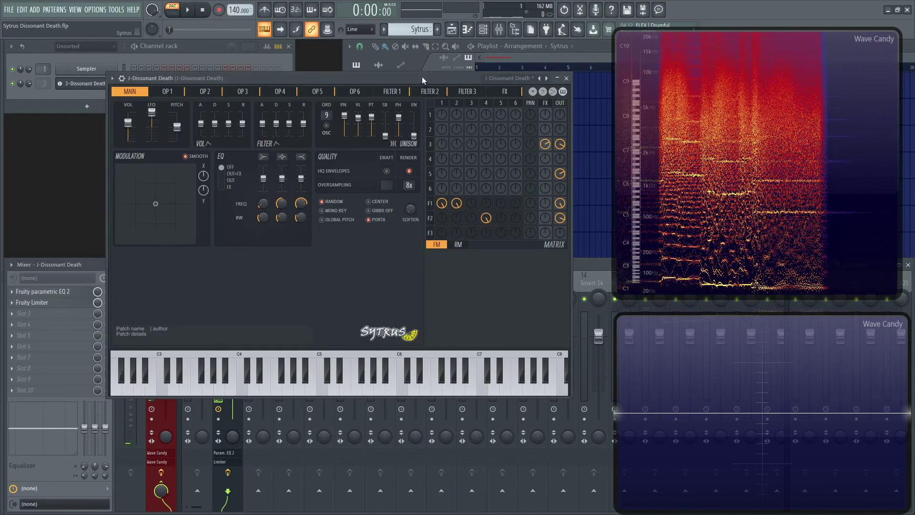
left_click_drag(422, 76, 400, 45)
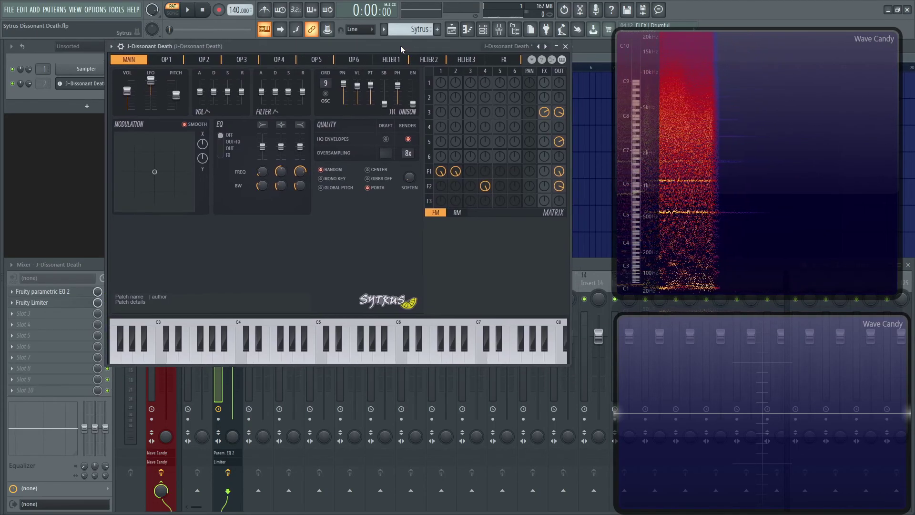